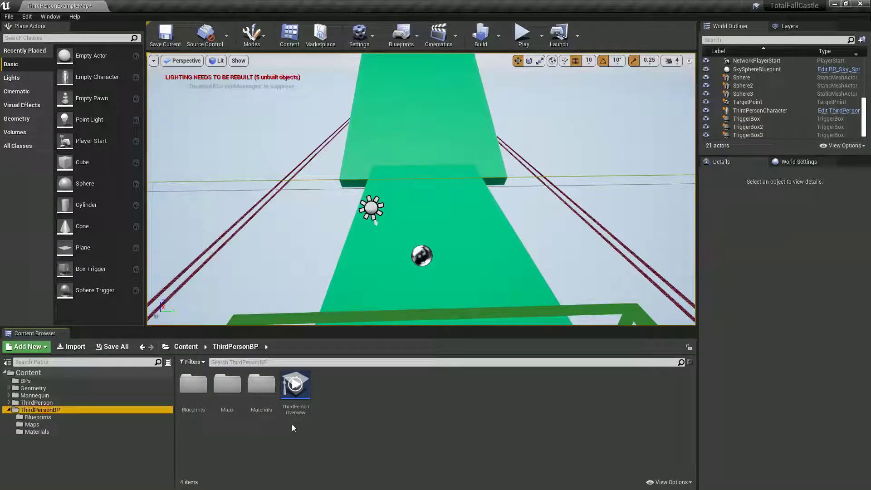
Create an Actor-based Blueprint class named BouncePads in the BPs folder.
{"action": "right_click_drag", "start_coordinate": [422, 190], "coordinate": [421, 200]}
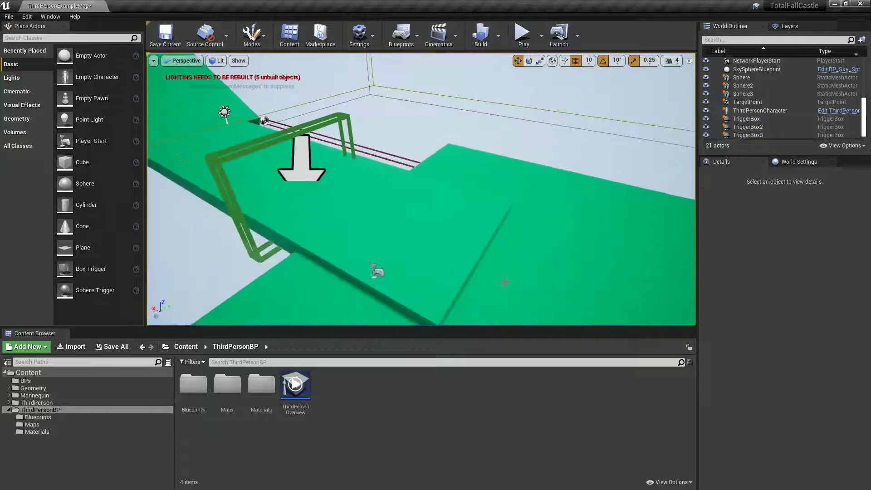
{"action": "right_click_drag", "start_coordinate": [421, 200], "coordinate": [421, 214]}
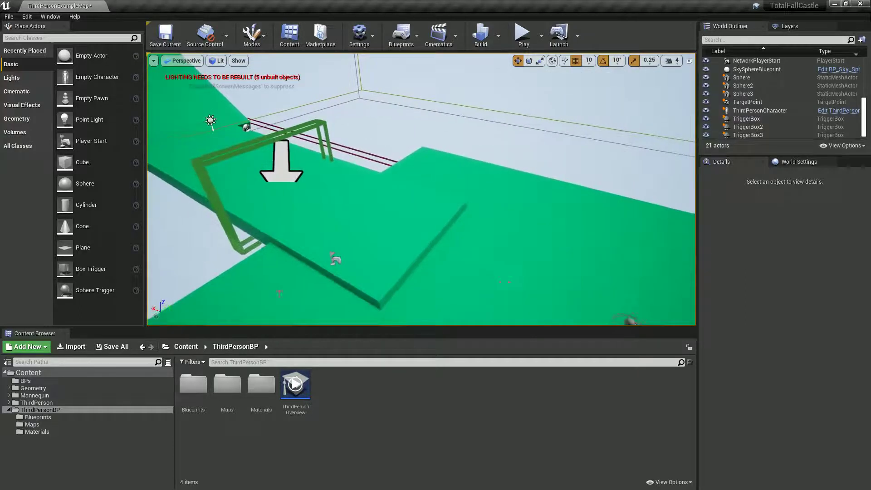
{"action": "left_click", "coordinate": [34, 373]}
{"action": "left_click", "coordinate": [38, 382]}
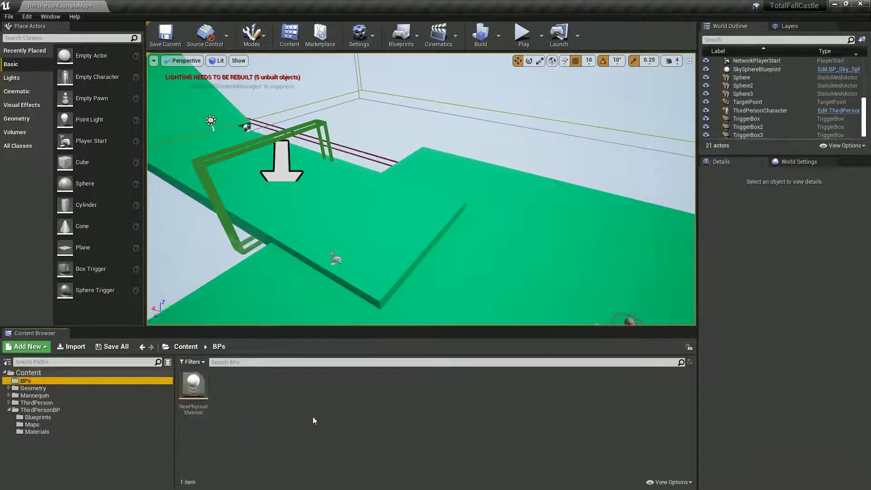
{"action": "right_click", "coordinate": [282, 404]}
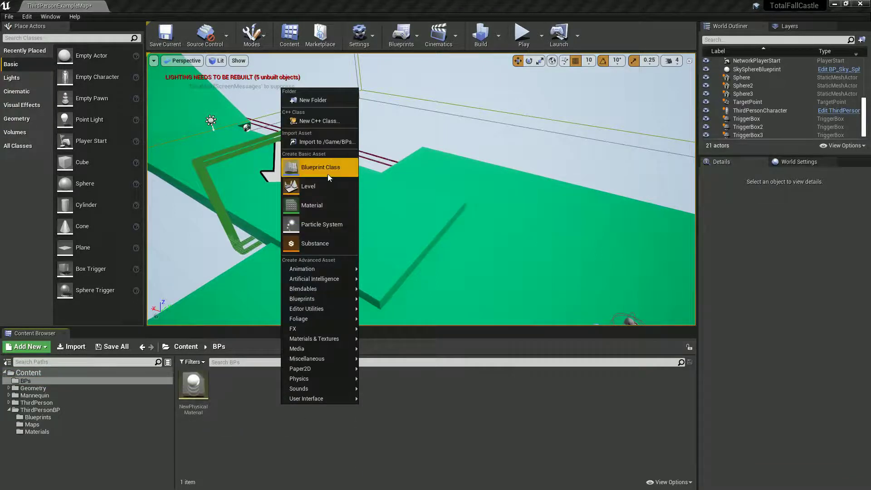
{"action": "left_click", "coordinate": [328, 173]}
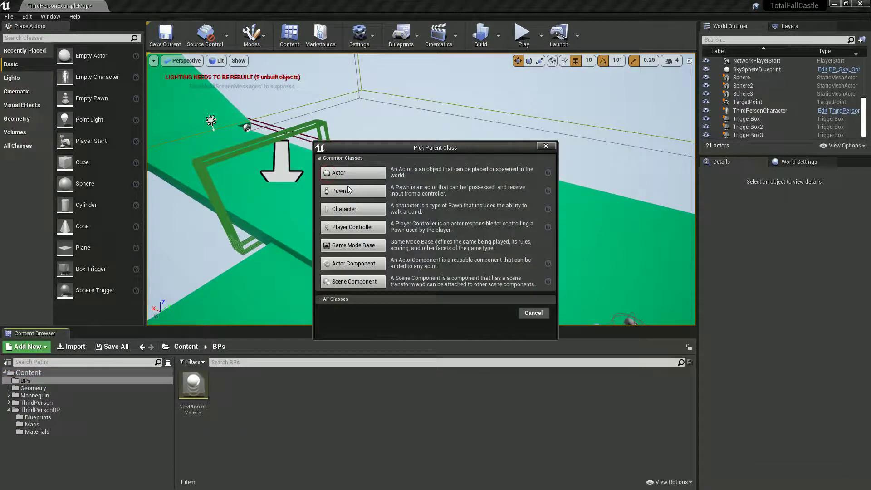
{"action": "left_click", "coordinate": [344, 176]}
{"action": "type", "text": "BouncePads"}
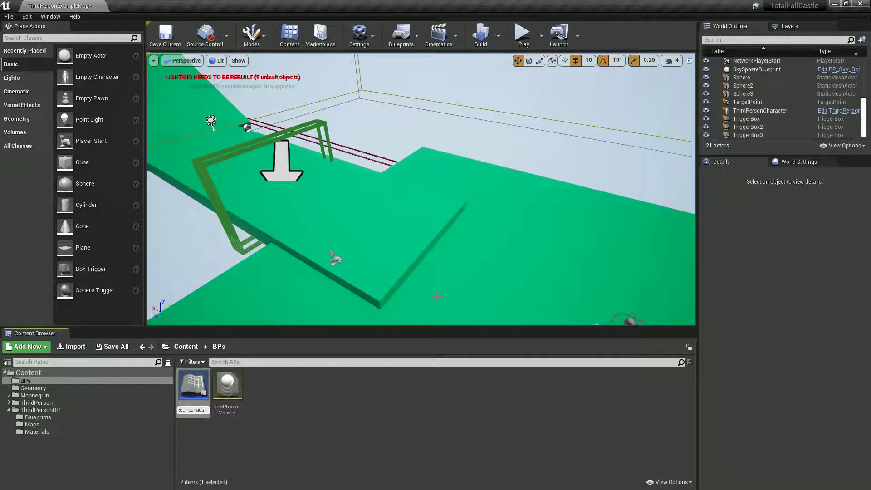
{"action": "key", "text": "Return"}
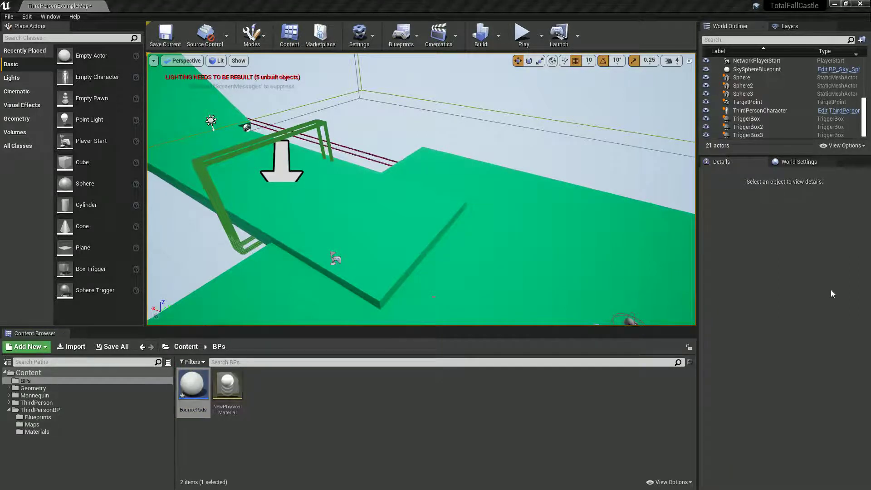
Open the BouncePads Blueprint and add a Sphere component.
{"action": "double_click", "coordinate": [192, 386]}
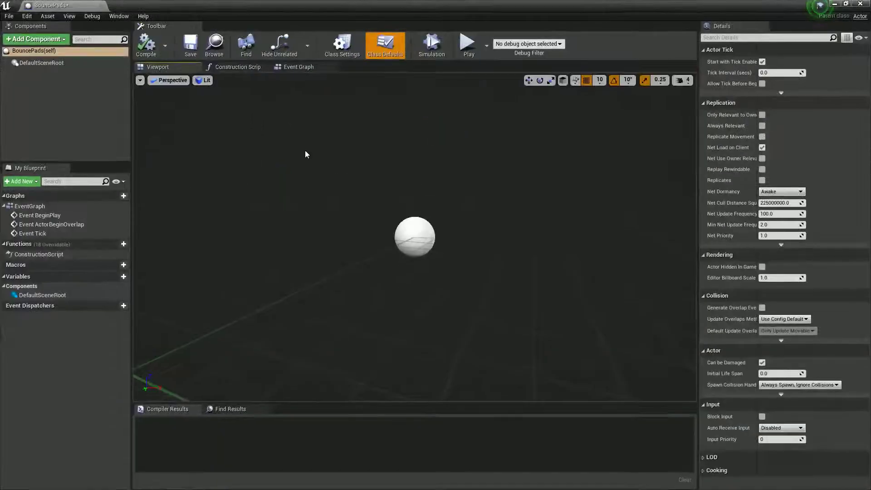
{"action": "mouse_move", "coordinate": [388, 208]}
{"action": "right_mouse_down"}
{"action": "mouse_move", "coordinate": [339, 201]}
{"action": "mouse_move", "coordinate": [387, 196]}
{"action": "right_mouse_up"}
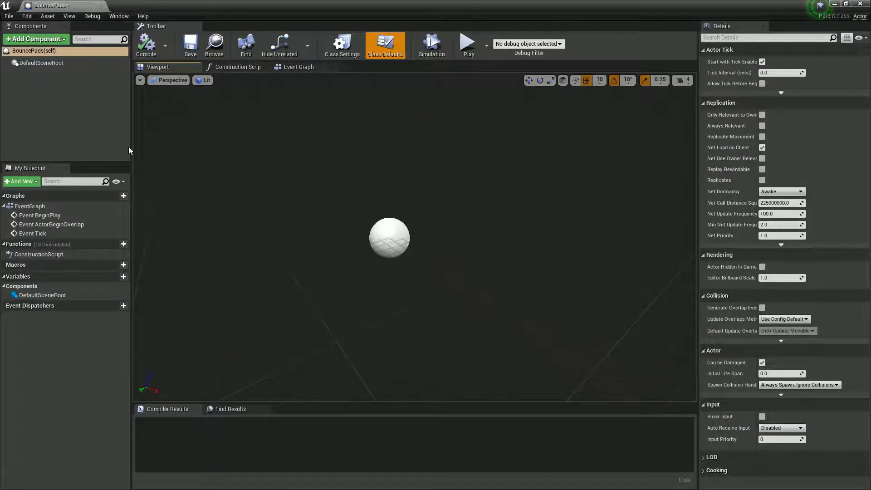
{"action": "left_click", "coordinate": [35, 42]}
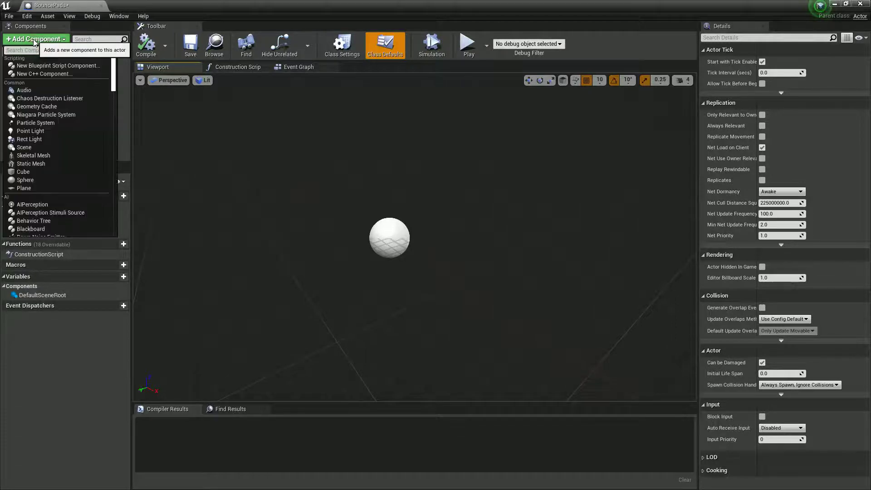
{"action": "left_click", "coordinate": [48, 184]}
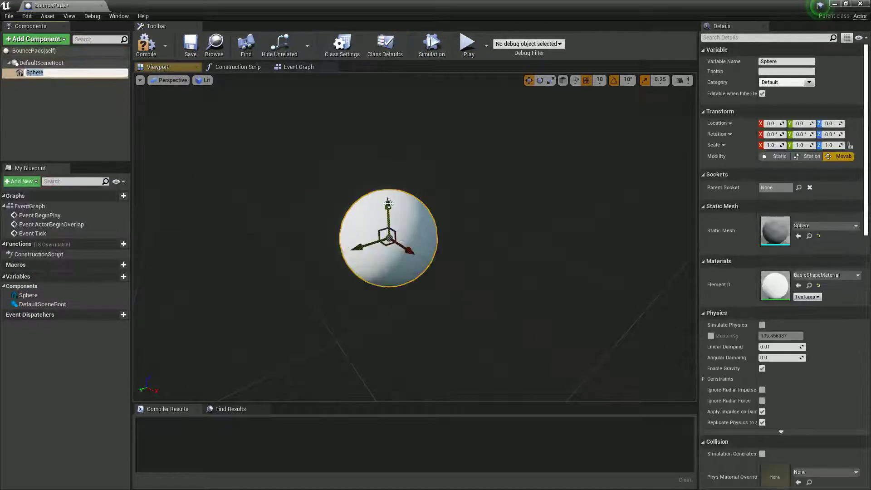
{"action": "left_click", "coordinate": [53, 96]}
{"action": "left_click", "coordinate": [374, 234]}
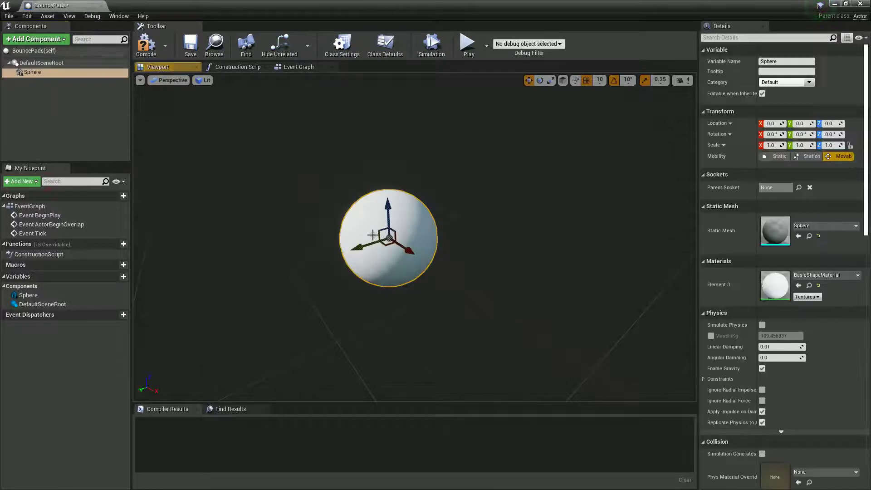
Add a Cube, lower it just beneath the sphere and attach it to the Sphere.
{"action": "left_click", "coordinate": [71, 117]}
{"action": "left_click", "coordinate": [35, 39]}
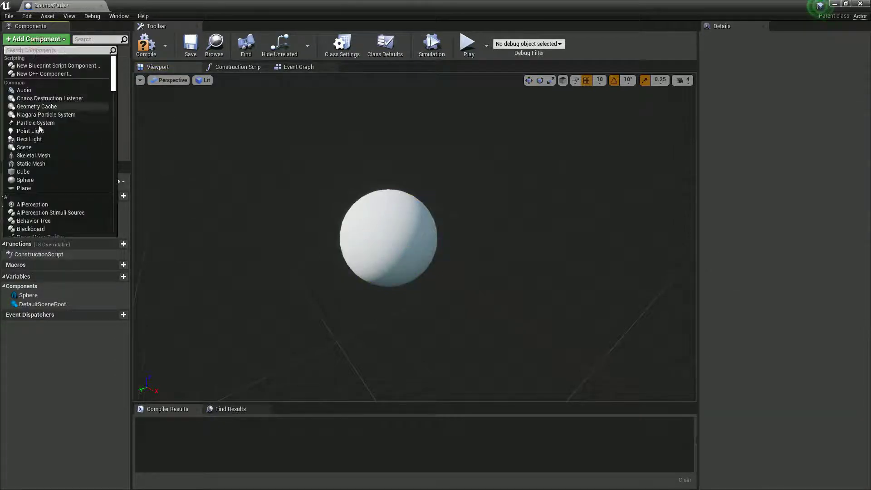
{"action": "left_click", "coordinate": [23, 171]}
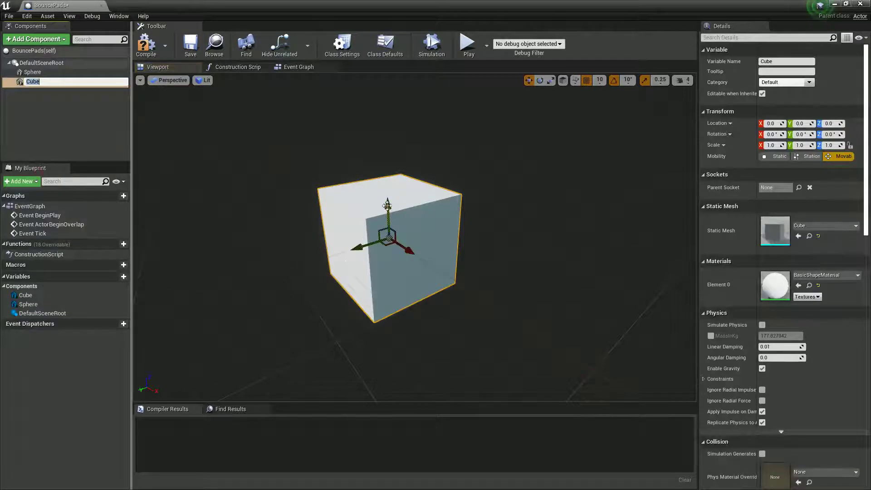
{"action": "key", "text": "Return"}
{"action": "left_click_drag", "start_coordinate": [388, 207], "coordinate": [384, 266]}
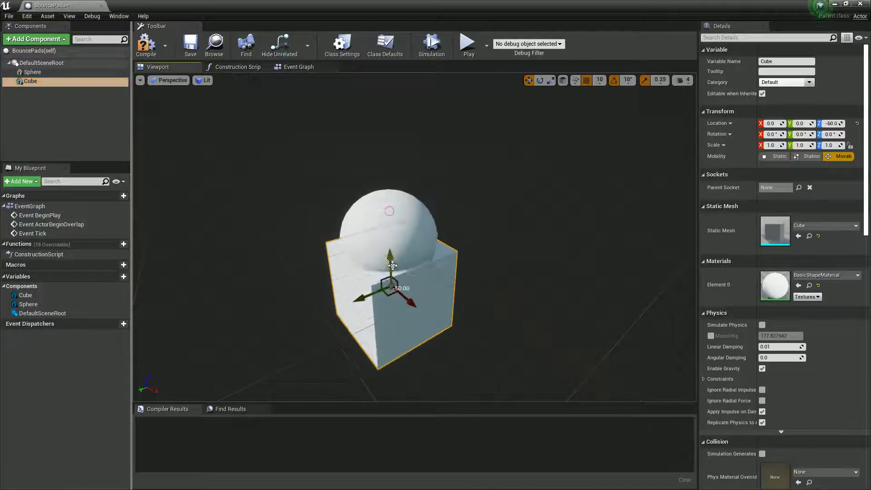
{"action": "key", "text": "e"}
{"action": "key", "text": "w"}
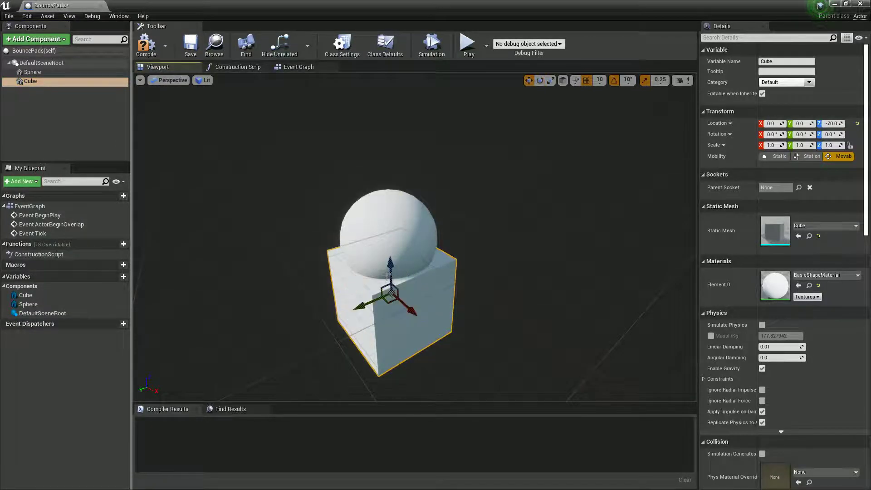
{"action": "left_click_drag", "start_coordinate": [393, 271], "coordinate": [392, 261]}
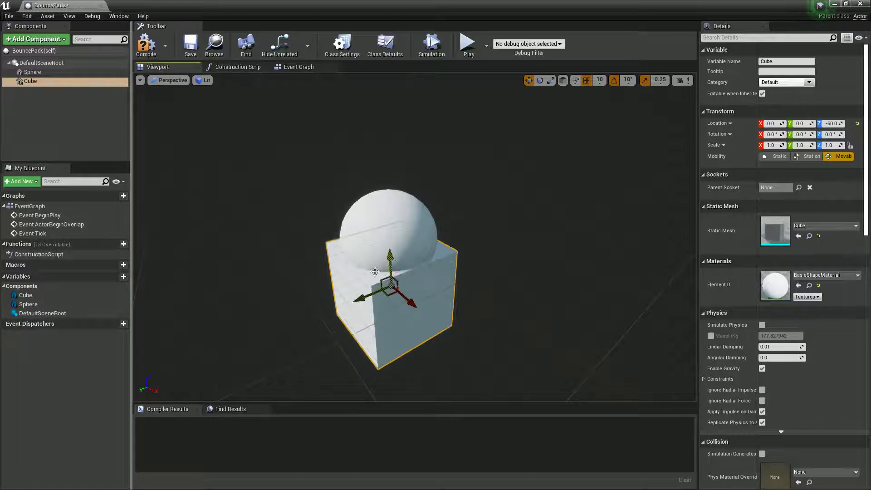
{"action": "mouse_move", "coordinate": [28, 82]}
{"action": "left_mouse_down"}
{"action": "mouse_move", "coordinate": [42, 105]}
{"action": "mouse_move", "coordinate": [28, 64]}
{"action": "left_mouse_up"}
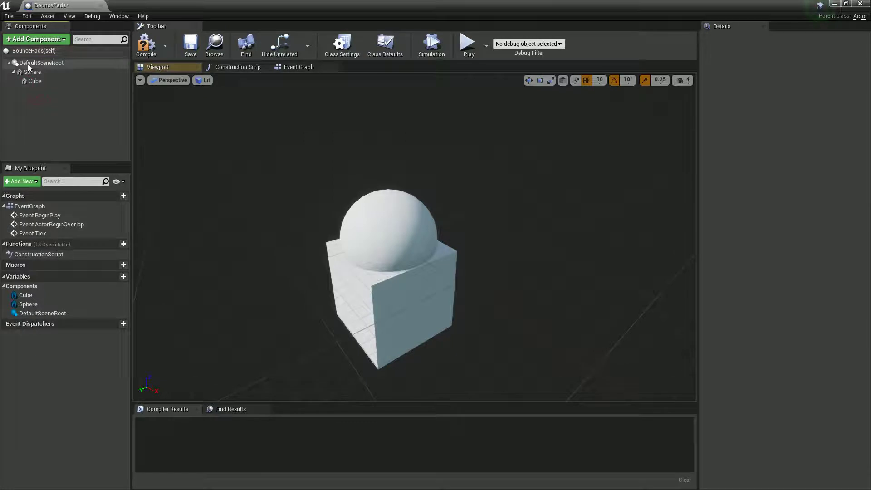
Add a second cube, Cube1, and lower it beneath the sphere.
{"action": "left_click", "coordinate": [32, 39]}
{"action": "left_click", "coordinate": [28, 171]}
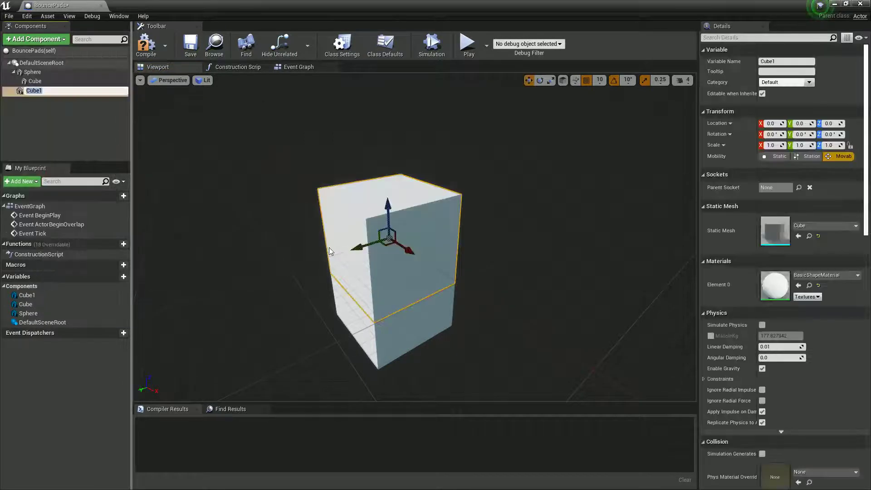
{"action": "key", "text": "Return"}
{"action": "mouse_move", "coordinate": [388, 205]}
{"action": "left_mouse_down"}
{"action": "mouse_move", "coordinate": [389, 241]}
{"action": "mouse_move", "coordinate": [360, 37]}
{"action": "left_mouse_up"}
{"action": "key", "text": "e"}
{"action": "key", "text": "r"}
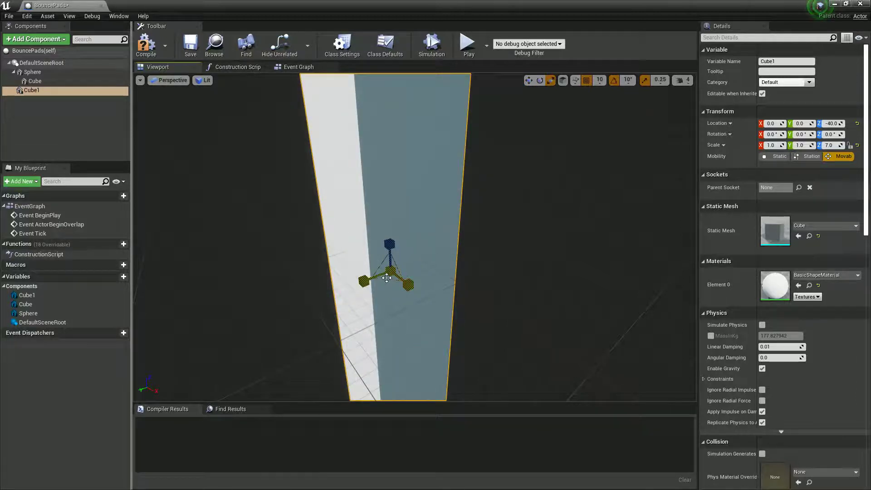
Stretch Cube1 into a thin pillar (scale 0.5, 0.5, 7.0) positioned at Z -410.
{"action": "mouse_move", "coordinate": [387, 278]}
{"action": "left_mouse_down"}
{"action": "mouse_move", "coordinate": [371, 266]}
{"action": "mouse_move", "coordinate": [389, 358]}
{"action": "left_mouse_up"}
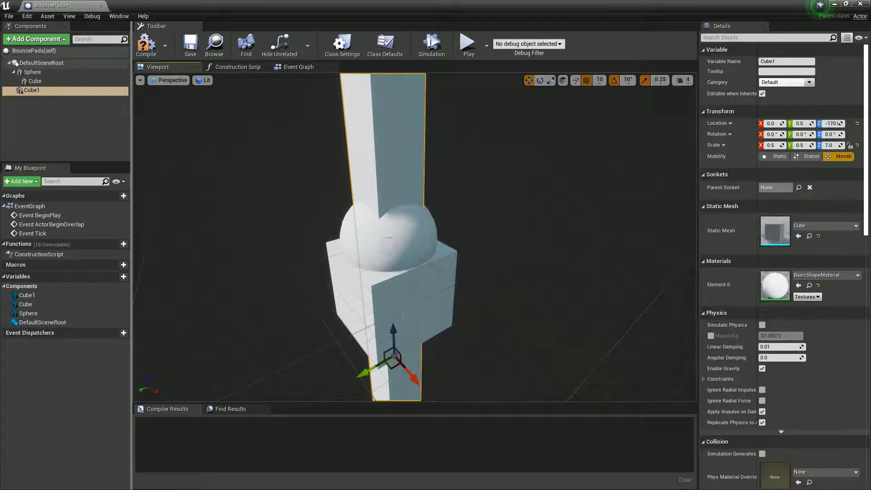
{"action": "scroll", "coordinate": [390, 358], "scroll_direction": "down", "scroll_amount": 3}
{"action": "scroll", "coordinate": [389, 358], "scroll_direction": "down", "scroll_amount": 2}
{"action": "left_click_drag", "start_coordinate": [407, 236], "coordinate": [413, 284]}
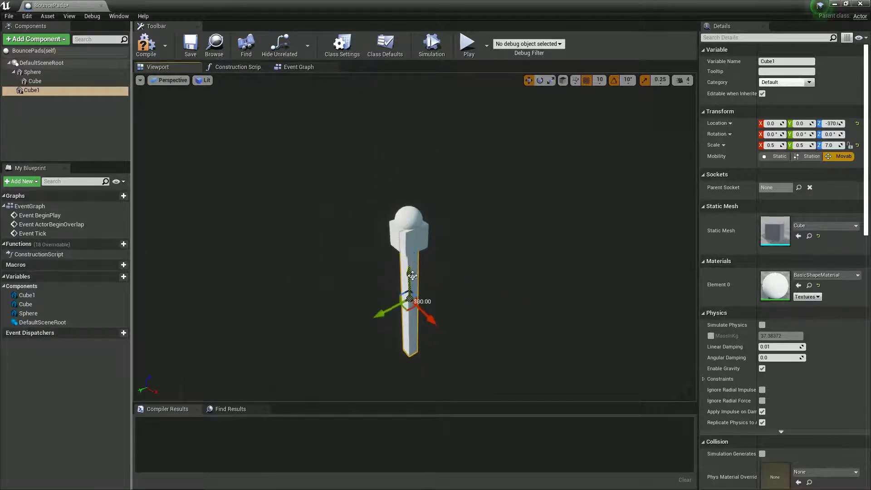
{"action": "right_click_drag", "start_coordinate": [421, 292], "coordinate": [298, 266]}
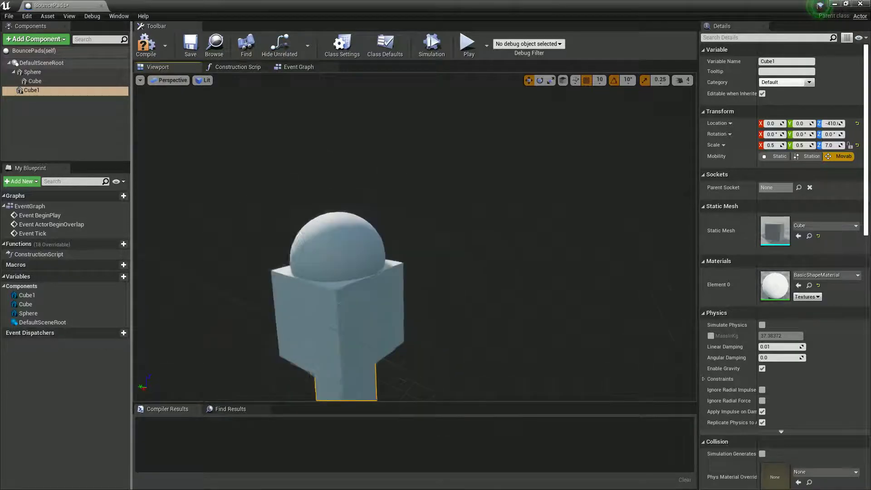
{"action": "right_click_drag", "start_coordinate": [298, 266], "coordinate": [309, 284]}
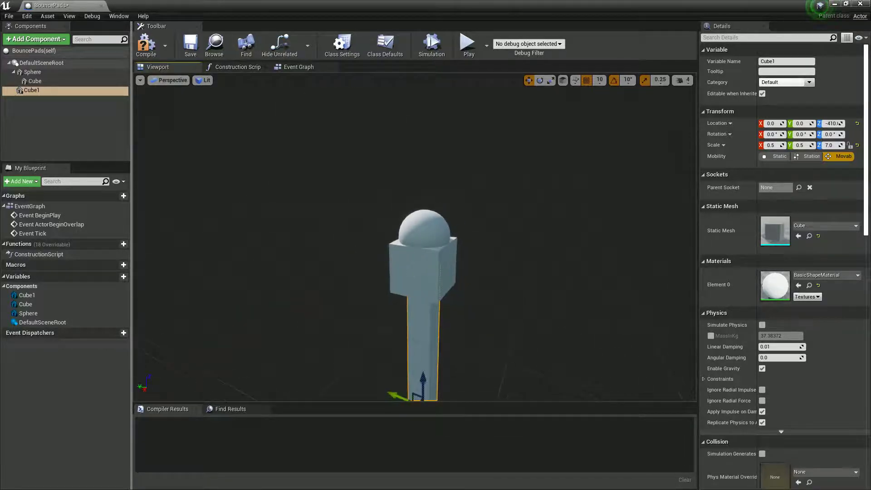
{"action": "left_click", "coordinate": [32, 71]}
Apply the Floor_Mat material to the sphere.
{"action": "left_click", "coordinate": [834, 277]}
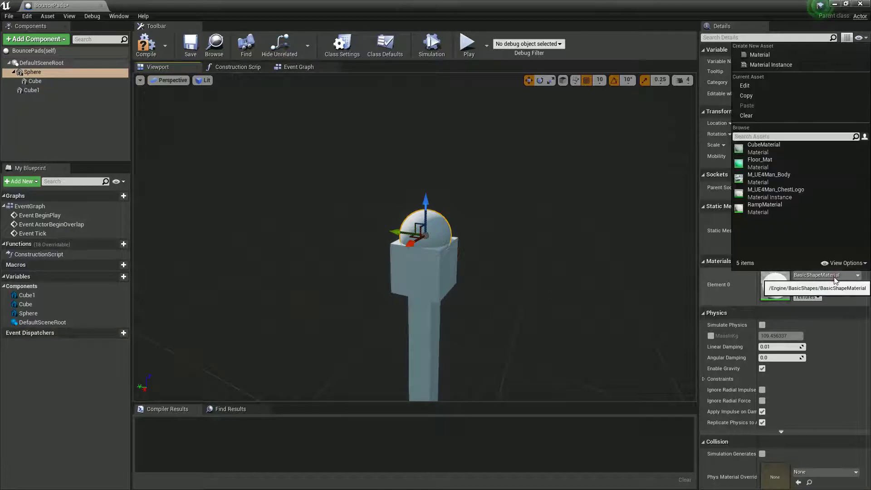
{"action": "left_click", "coordinate": [762, 165]}
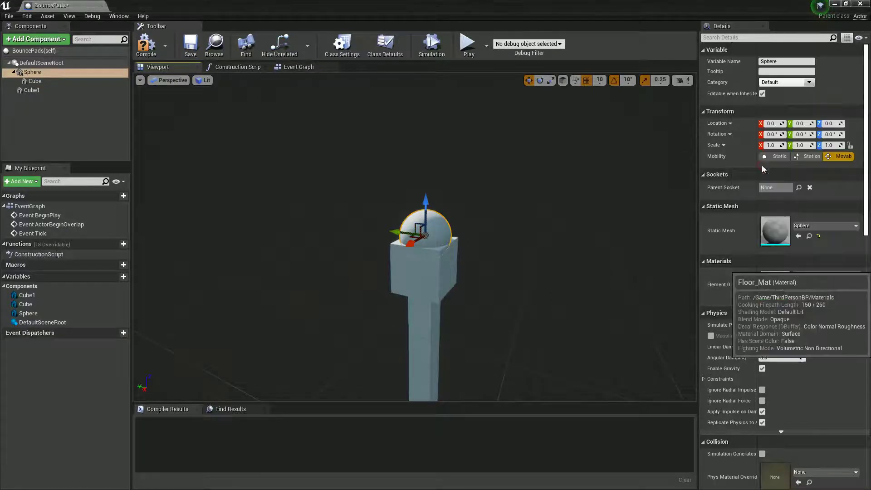
{"action": "scroll", "coordinate": [484, 246], "scroll_direction": "up", "scroll_amount": 5}
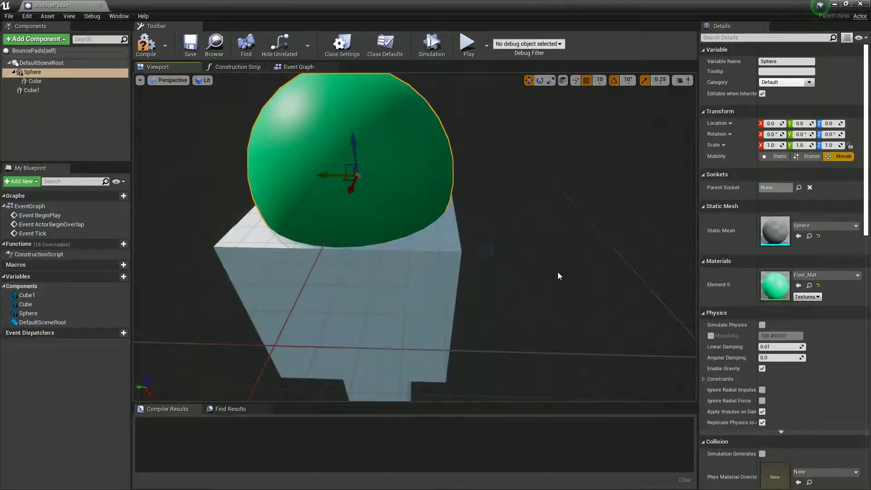
{"action": "scroll", "coordinate": [545, 264], "scroll_direction": "up", "scroll_amount": 2}
{"action": "scroll", "coordinate": [549, 277], "scroll_direction": "up", "scroll_amount": 3}
{"action": "scroll", "coordinate": [555, 293], "scroll_direction": "down", "scroll_amount": 5}
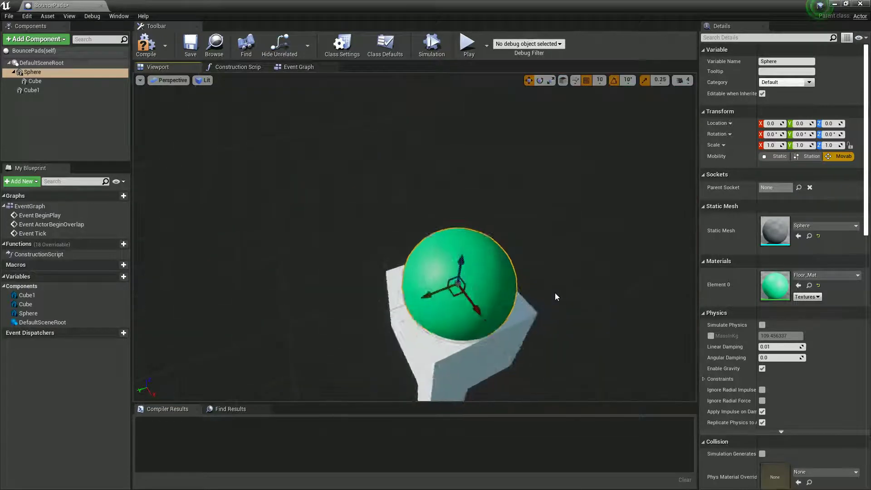
{"action": "left_click_drag", "start_coordinate": [555, 292], "coordinate": [555, 293]}
Compile the BouncePads Blueprint and make Cube1 a child of Cube.
{"action": "scroll", "coordinate": [473, 237], "scroll_direction": "up", "scroll_amount": 2}
{"action": "scroll", "coordinate": [473, 237], "scroll_direction": "up", "scroll_amount": 1}
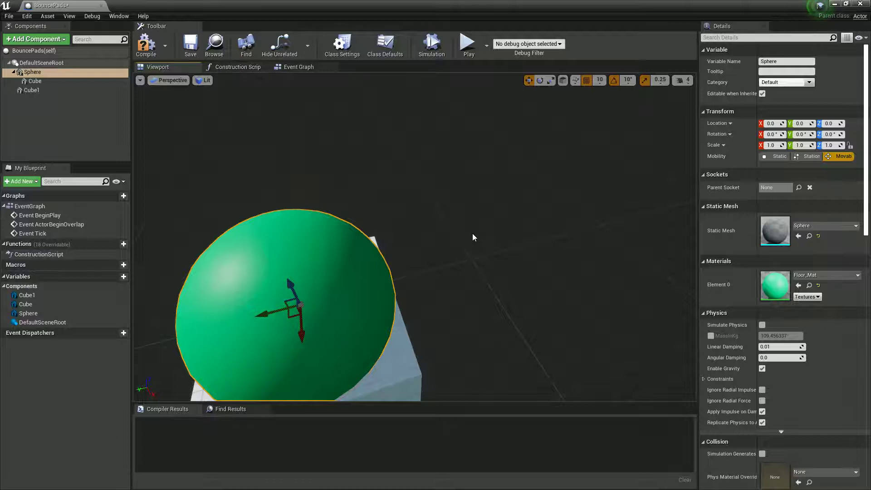
{"action": "scroll", "coordinate": [430, 218], "scroll_direction": "down", "scroll_amount": 3}
{"action": "mouse_move", "coordinate": [431, 216]}
{"action": "left_mouse_down"}
{"action": "mouse_move", "coordinate": [446, 240]}
{"action": "mouse_move", "coordinate": [469, 208]}
{"action": "left_mouse_up"}
{"action": "scroll", "coordinate": [470, 211], "scroll_direction": "up", "scroll_amount": 1}
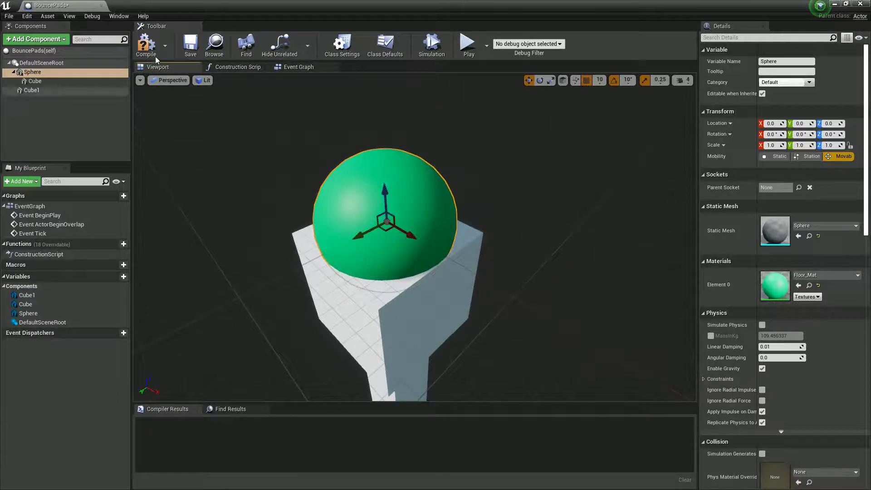
{"action": "left_click", "coordinate": [37, 96]}
{"action": "left_click_drag", "start_coordinate": [36, 93], "coordinate": [35, 82]}
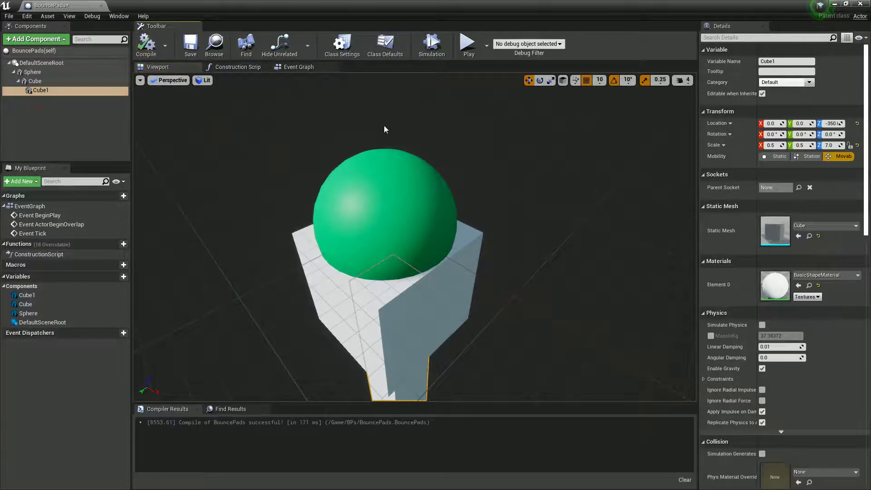
Add an On Component Begin Overlap event for the Sphere component.
{"action": "left_click", "coordinate": [377, 187]}
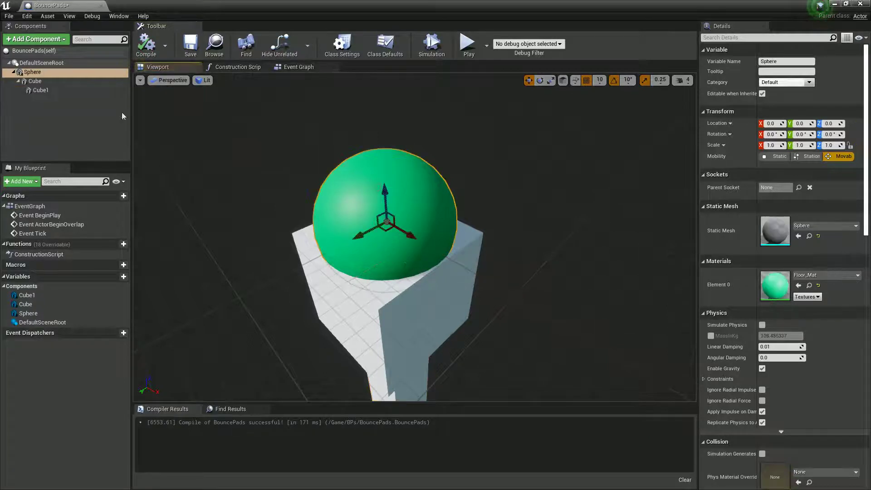
{"action": "scroll", "coordinate": [771, 306], "scroll_direction": "down", "scroll_amount": 1}
{"action": "scroll", "coordinate": [740, 301], "scroll_direction": "down", "scroll_amount": 4}
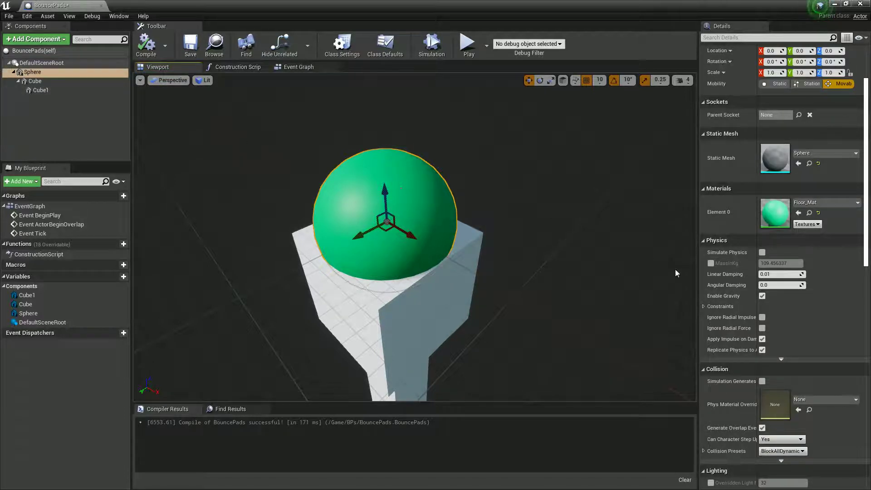
{"action": "scroll", "coordinate": [736, 279], "scroll_direction": "down", "scroll_amount": 2}
{"action": "scroll", "coordinate": [737, 280], "scroll_direction": "down", "scroll_amount": 3}
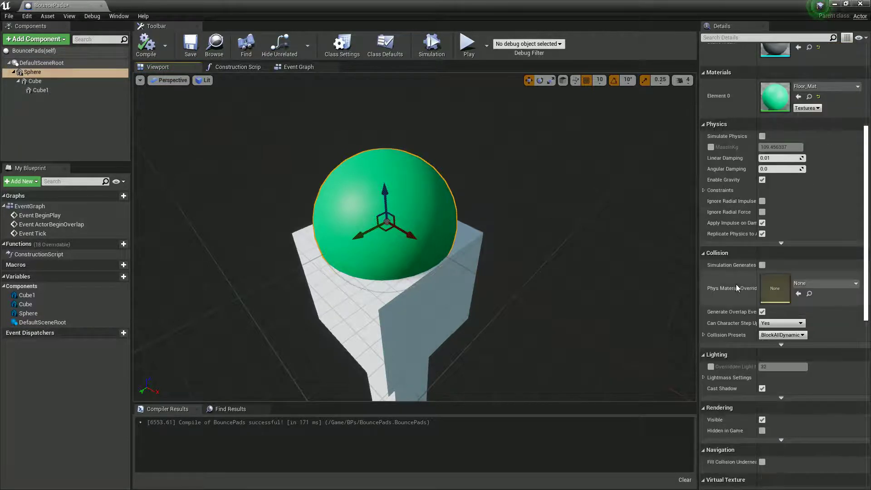
{"action": "scroll", "coordinate": [737, 287], "scroll_direction": "down", "scroll_amount": 1}
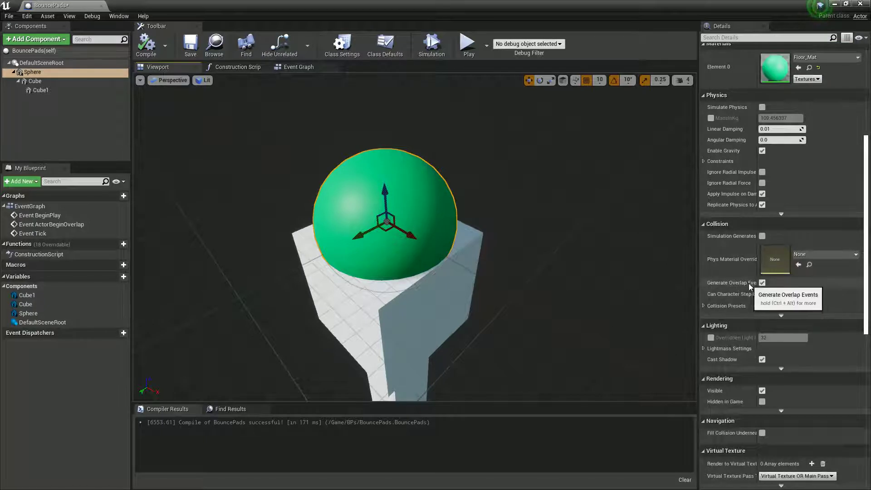
{"action": "scroll", "coordinate": [747, 300], "scroll_direction": "down", "scroll_amount": 2}
{"action": "scroll", "coordinate": [744, 315], "scroll_direction": "down", "scroll_amount": 4}
{"action": "scroll", "coordinate": [742, 317], "scroll_direction": "down", "scroll_amount": 3}
{"action": "scroll", "coordinate": [754, 331], "scroll_direction": "down", "scroll_amount": 2}
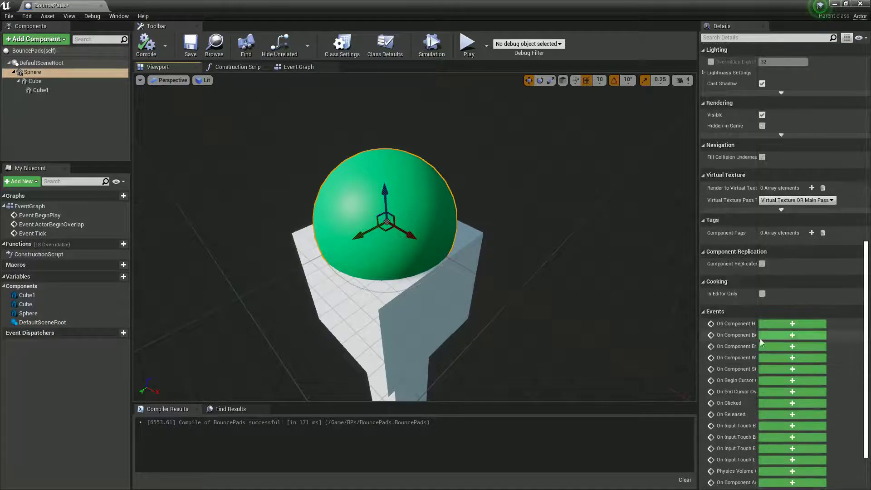
{"action": "left_click_drag", "start_coordinate": [759, 342], "coordinate": [791, 341]}
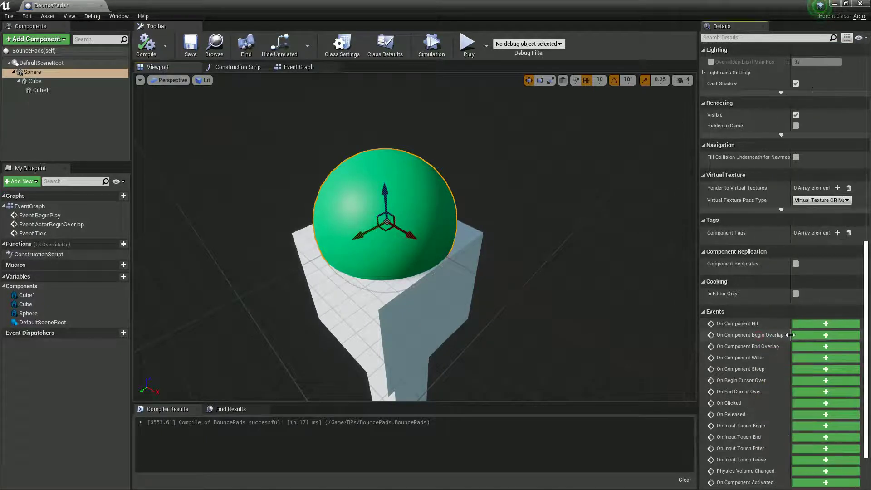
{"action": "left_click", "coordinate": [838, 335]}
Cast the event's Other Actor to ThirdPersonCharacter.
{"action": "left_click_drag", "start_coordinate": [470, 232], "coordinate": [512, 227]}
{"action": "type", "text": "third"}
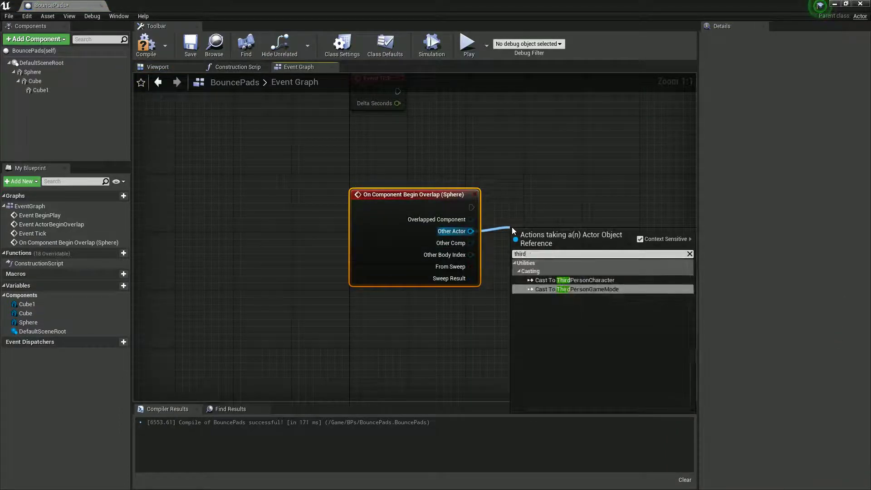
{"action": "left_click", "coordinate": [557, 281]}
{"action": "left_click_drag", "start_coordinate": [564, 250], "coordinate": [564, 213]}
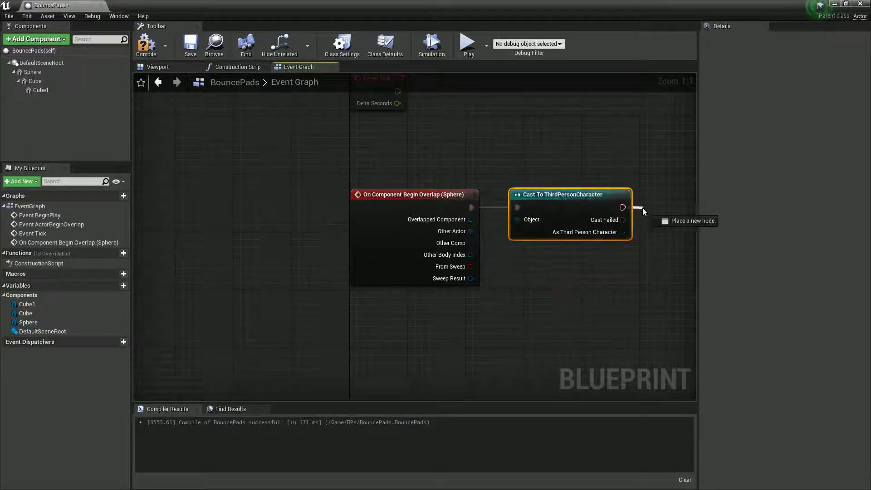
Add a Print String node after a successful cast, then move the Blueprint window aside.
{"action": "mouse_move", "coordinate": [643, 208]}
{"action": "left_mouse_down"}
{"action": "mouse_move", "coordinate": [654, 210]}
{"action": "mouse_move", "coordinate": [674, 195]}
{"action": "left_mouse_up"}
{"action": "type", "text": "print"}
{"action": "key", "text": "Return"}
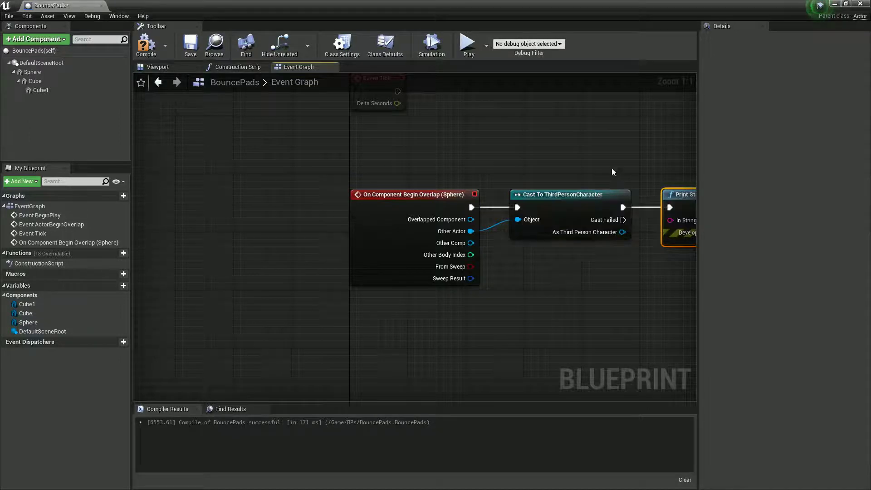
{"action": "right_click_drag", "start_coordinate": [612, 172], "coordinate": [440, 165]}
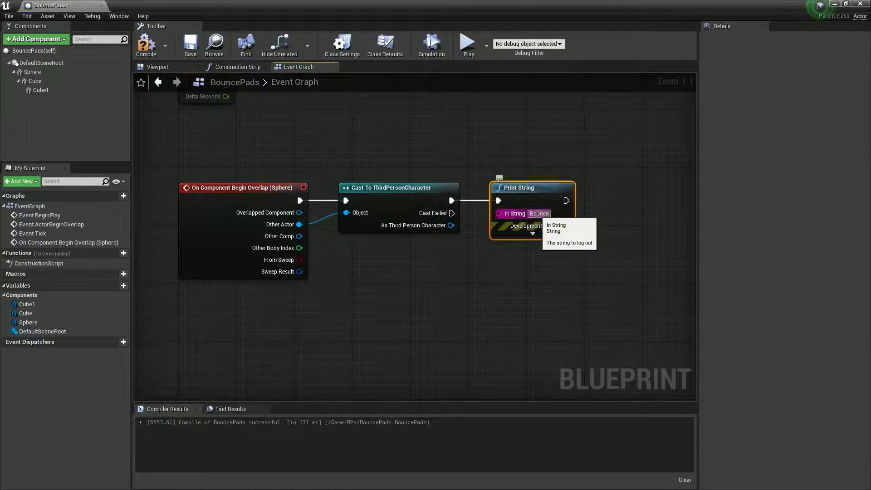
{"action": "mouse_move", "coordinate": [182, 7]}
{"action": "left_mouse_down"}
{"action": "mouse_move", "coordinate": [531, 164]}
{"action": "mouse_move", "coordinate": [533, 405]}
{"action": "left_mouse_up"}
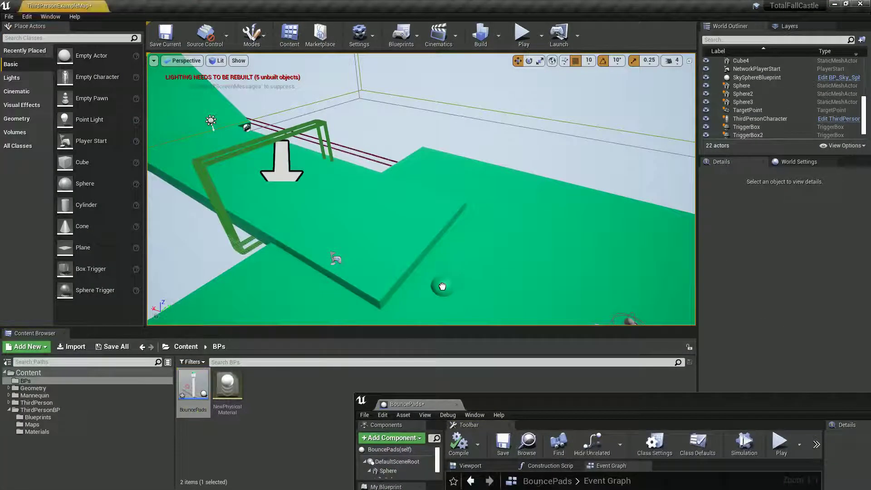
Select the BouncePads pad, play the level and run the character over the sphere.
{"action": "left_click", "coordinate": [456, 293]}
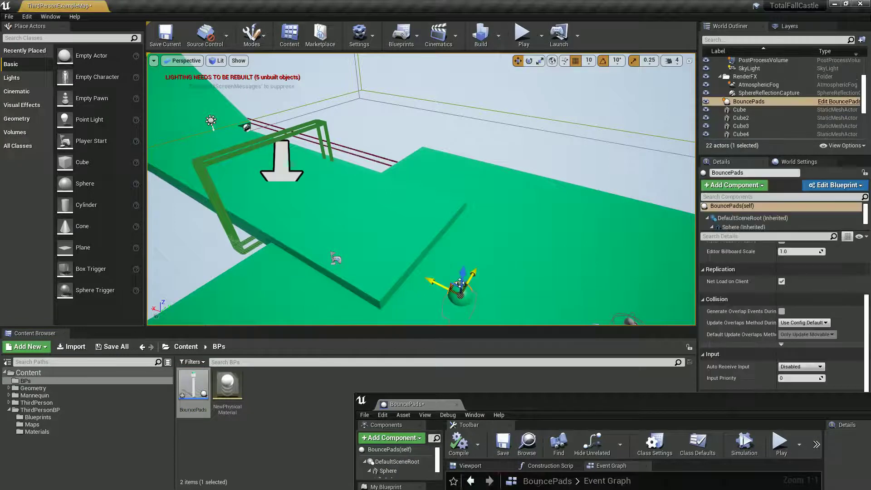
{"action": "left_click", "coordinate": [523, 34]}
{"action": "key", "text": "w"}
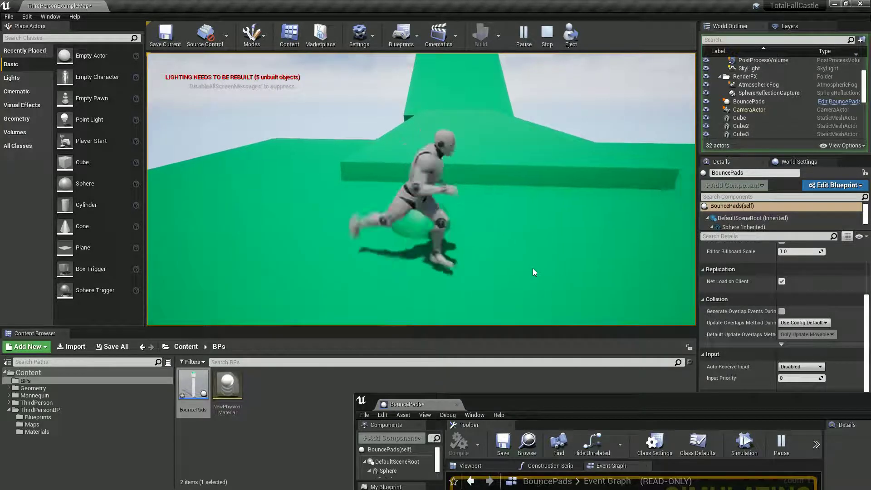
{"action": "key", "text": "Escape"}
Enable Simulation Generates Hit Events on the Sphere component.
{"action": "double_click", "coordinate": [546, 400]}
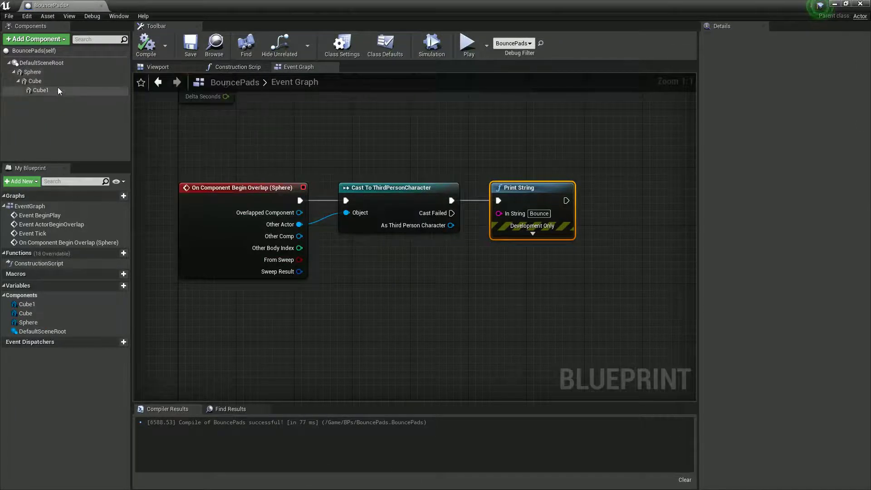
{"action": "left_click", "coordinate": [36, 73]}
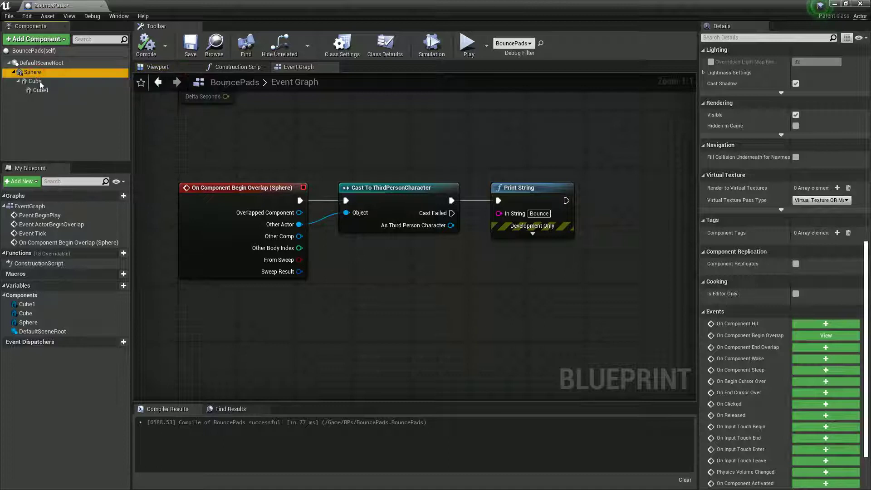
{"action": "scroll", "coordinate": [766, 217], "scroll_direction": "up", "scroll_amount": 2}
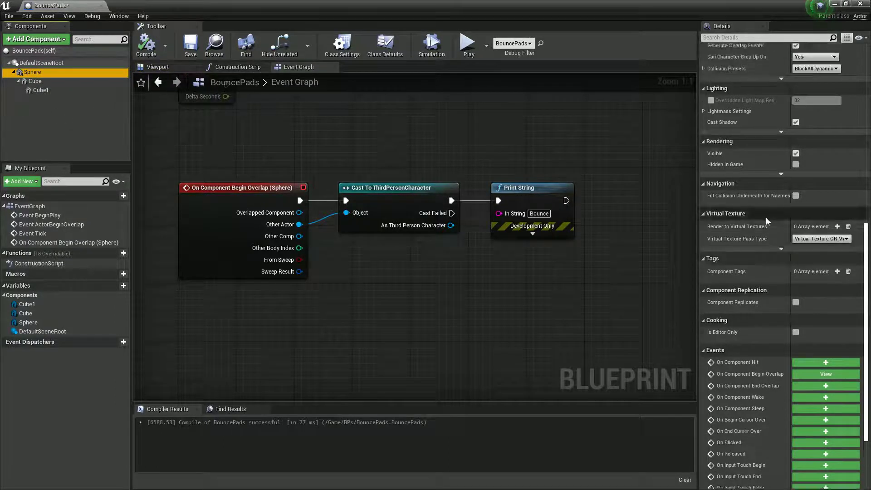
{"action": "scroll", "coordinate": [766, 217], "scroll_direction": "up", "scroll_amount": 3}
{"action": "scroll", "coordinate": [767, 217], "scroll_direction": "up", "scroll_amount": 3}
{"action": "left_click", "coordinate": [797, 144]}
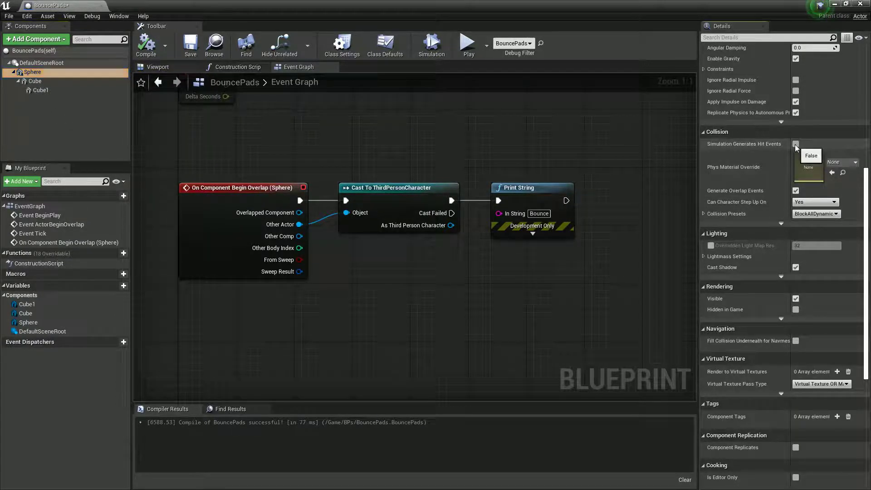
Add an On Component Hit event for the Sphere.
{"action": "scroll", "coordinate": [785, 396], "scroll_direction": "down", "scroll_amount": 2}
{"action": "scroll", "coordinate": [778, 376], "scroll_direction": "down", "scroll_amount": 2}
{"action": "scroll", "coordinate": [777, 372], "scroll_direction": "down", "scroll_amount": 2}
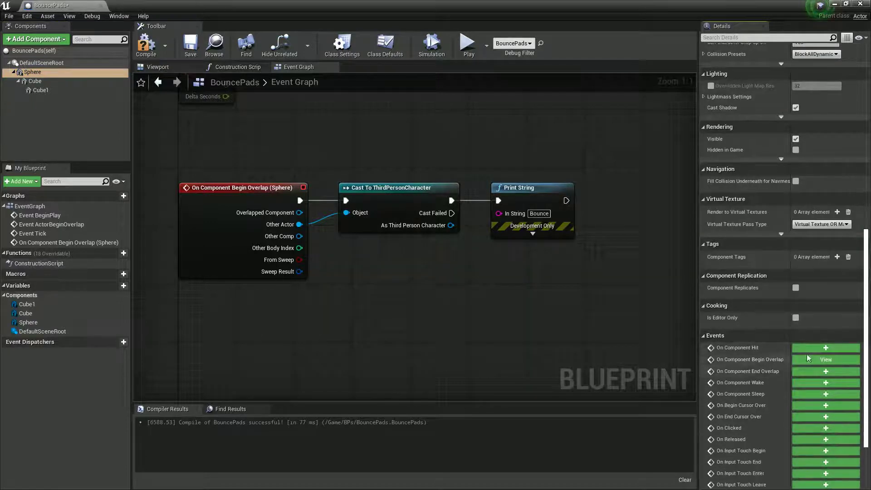
{"action": "left_click", "coordinate": [817, 349]}
Wire On Component Hit's exec and Other Actor into the Cast, delete the overlap event, and compile.
{"action": "right_click_drag", "start_coordinate": [446, 230], "coordinate": [391, 308]}
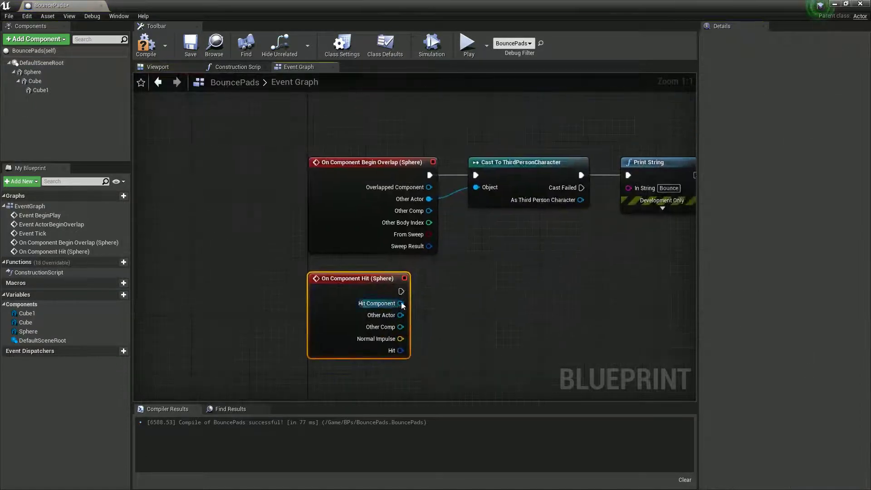
{"action": "left_click_drag", "start_coordinate": [401, 292], "coordinate": [480, 176]}
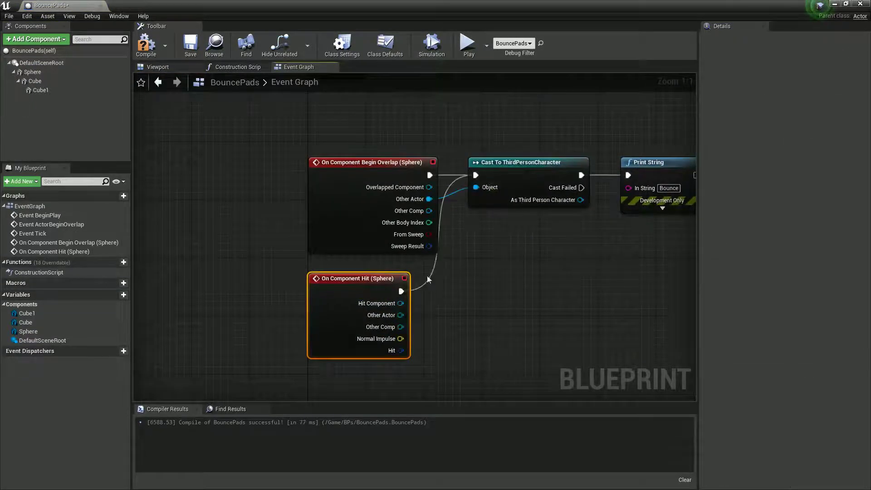
{"action": "left_click_drag", "start_coordinate": [400, 315], "coordinate": [479, 189]}
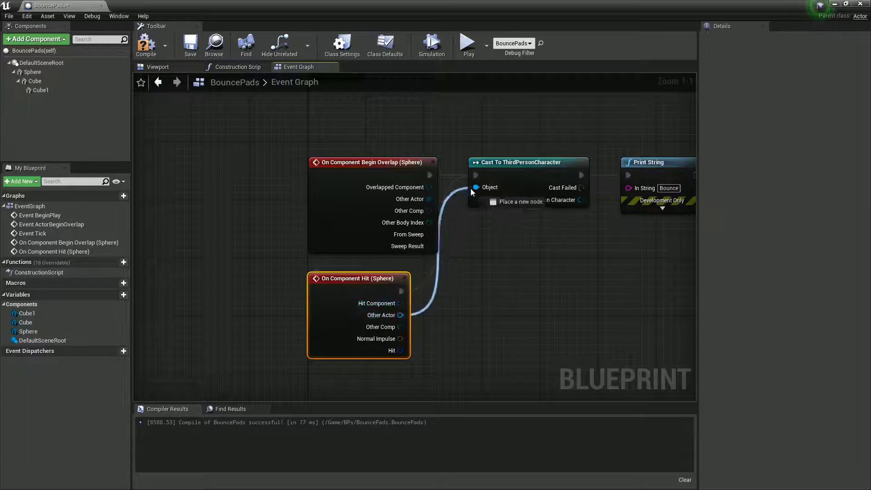
{"action": "left_click", "coordinate": [422, 162]}
{"action": "key", "text": "Delete"}
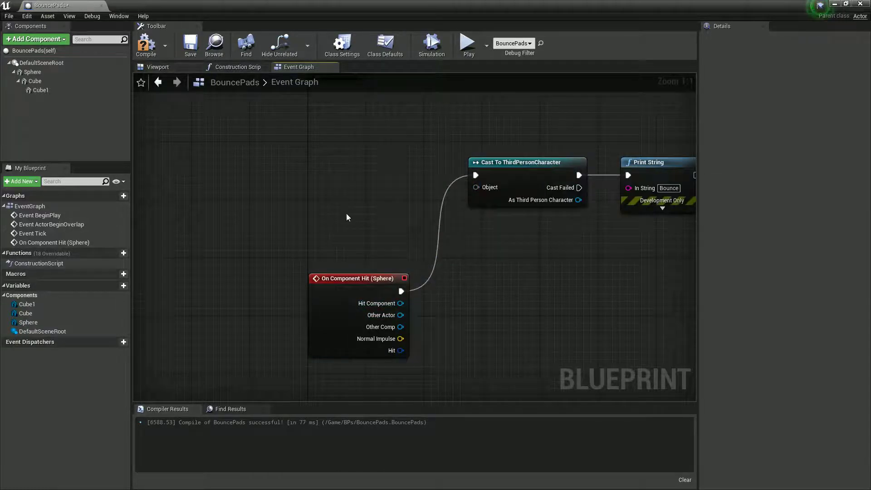
{"action": "left_click_drag", "start_coordinate": [400, 315], "coordinate": [476, 188]}
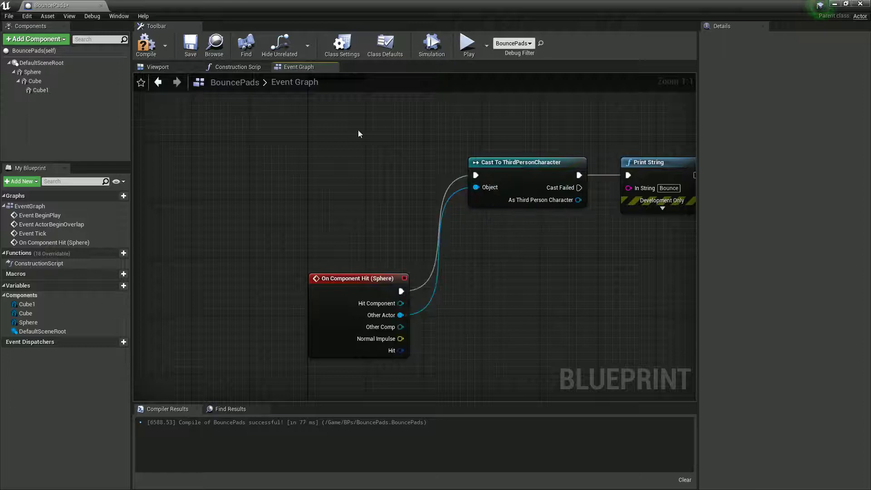
{"action": "left_click", "coordinate": [145, 40]}
{"action": "left_click_drag", "start_coordinate": [205, 7], "coordinate": [438, 350]}
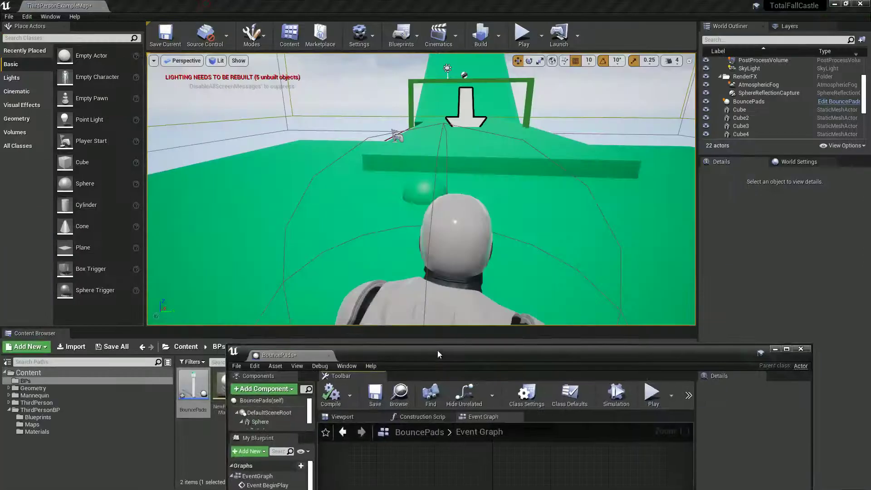
Play-test the level, running the character onto the bounce pad to trigger Bounce.
{"action": "left_click", "coordinate": [524, 35]}
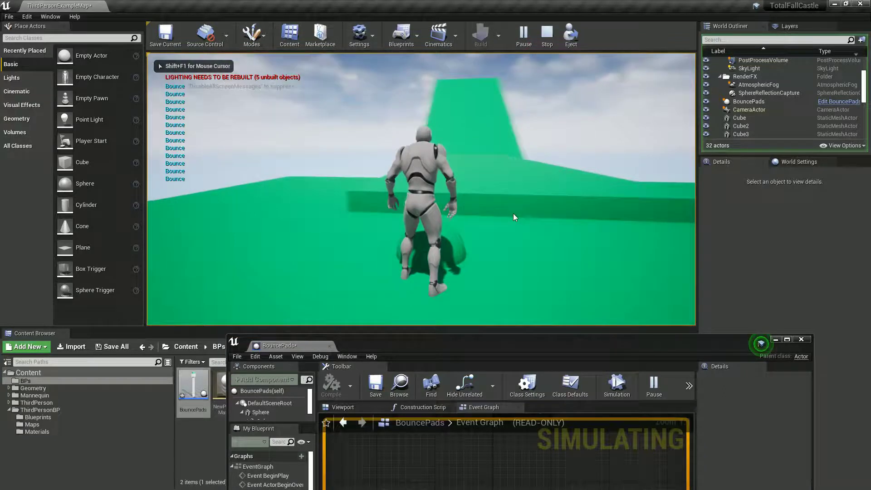
{"action": "key", "text": "s"}
{"action": "key", "text": "a"}
{"action": "key", "text": "w"}
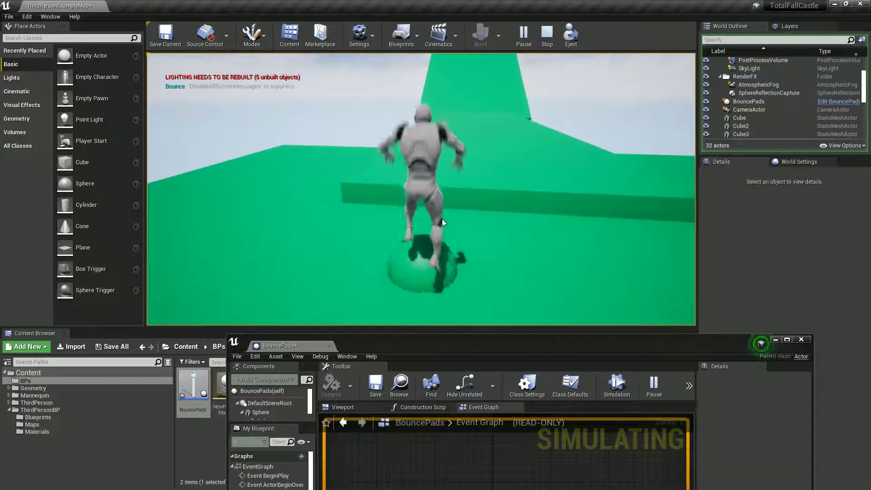
{"action": "key", "text": "s"}
{"action": "key", "text": "Escape"}
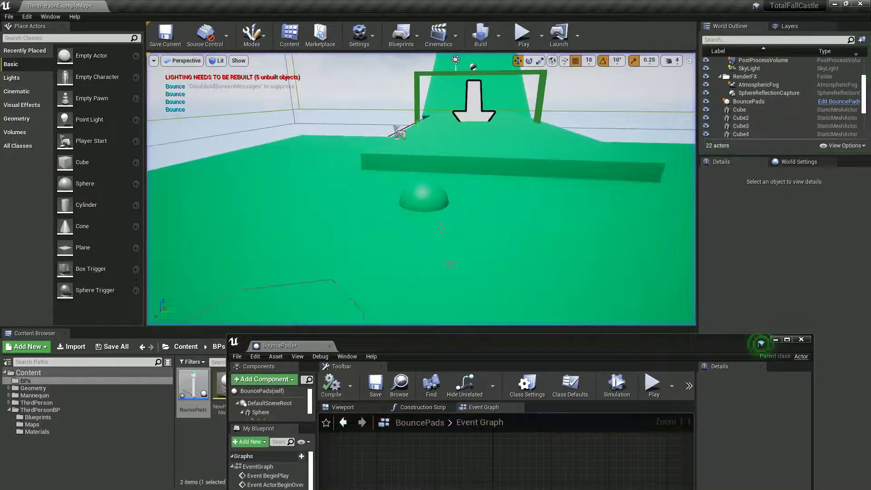
{"action": "double_click", "coordinate": [478, 348]}
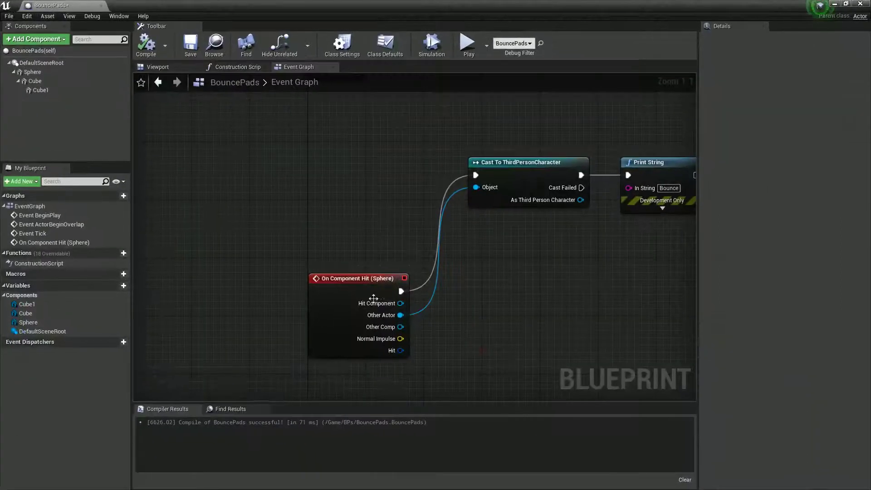
Insert a Do Once node between the Cast and Print String.
{"action": "left_click_drag", "start_coordinate": [377, 296], "coordinate": [377, 181]}
{"action": "right_click_drag", "start_coordinate": [376, 180], "coordinate": [371, 227]}
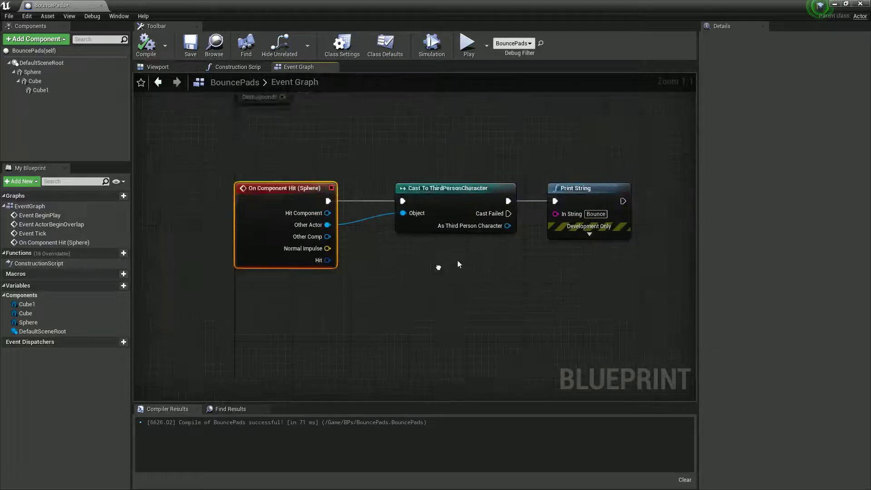
{"action": "left_click_drag", "start_coordinate": [419, 198], "coordinate": [564, 198]}
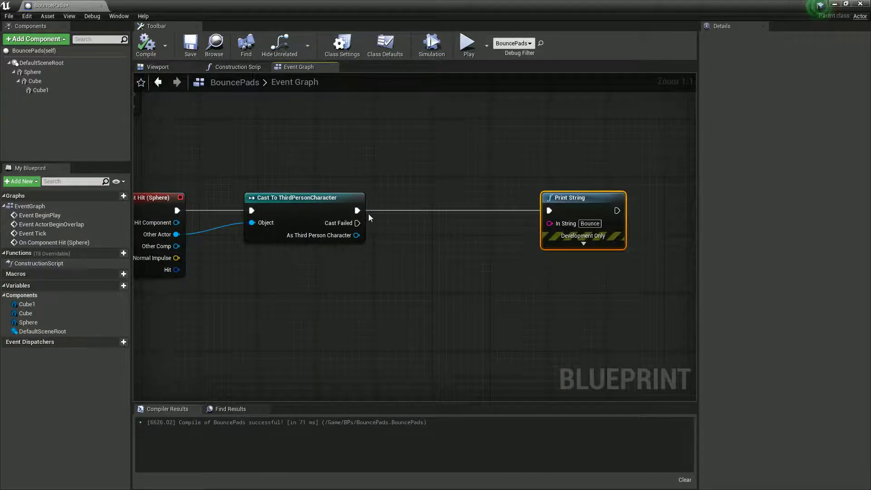
{"action": "mouse_move", "coordinate": [357, 211]}
{"action": "left_mouse_down"}
{"action": "mouse_move", "coordinate": [414, 224]}
{"action": "mouse_move", "coordinate": [399, 213]}
{"action": "left_mouse_up"}
{"action": "type", "text": "do once"}
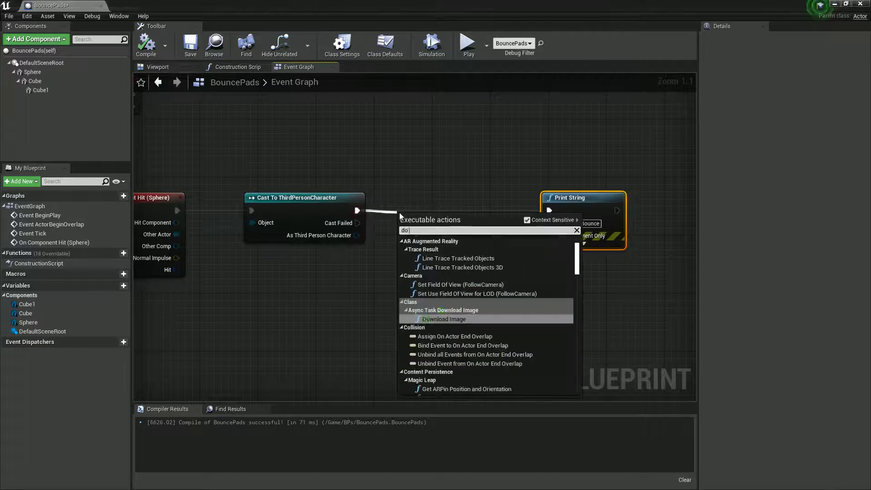
{"action": "key", "text": "Return"}
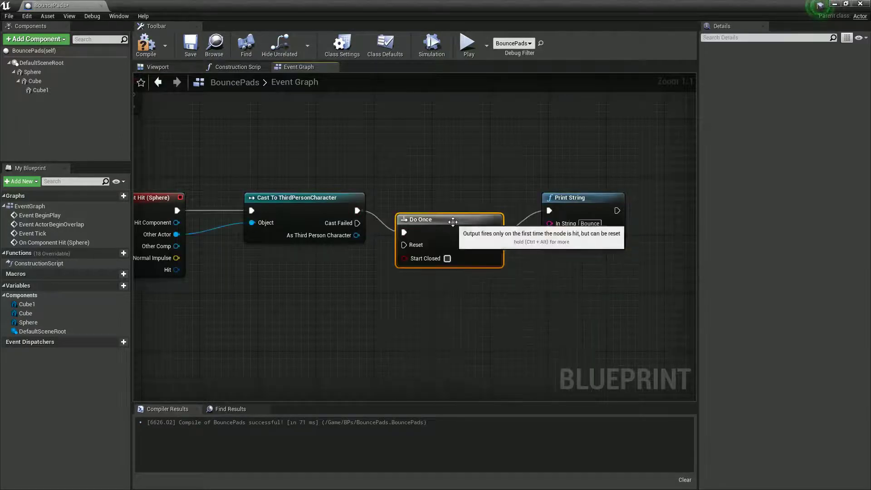
{"action": "mouse_move", "coordinate": [451, 204]}
{"action": "left_mouse_down"}
{"action": "mouse_move", "coordinate": [548, 210]}
{"action": "mouse_move", "coordinate": [553, 198]}
{"action": "left_mouse_up"}
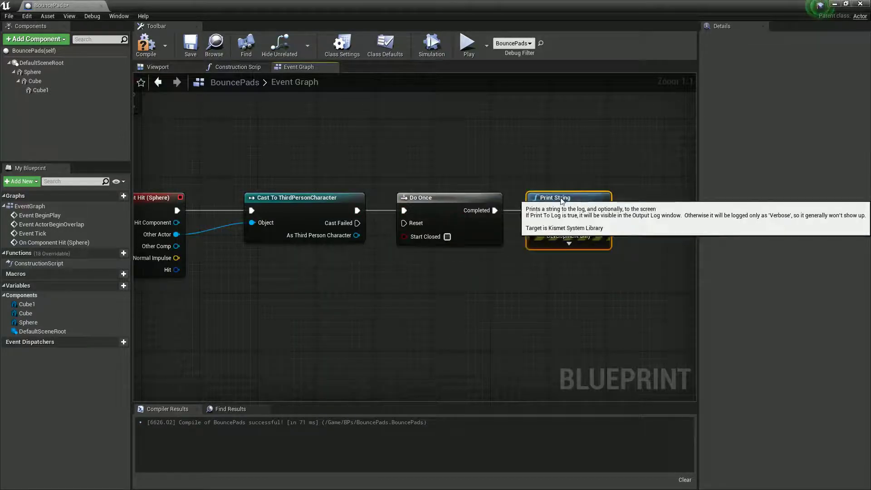
Add a 2-second Delay after Print String that resets Do Once, then compile.
{"action": "right_click", "coordinate": [457, 285]}
{"action": "key", "text": "Escape"}
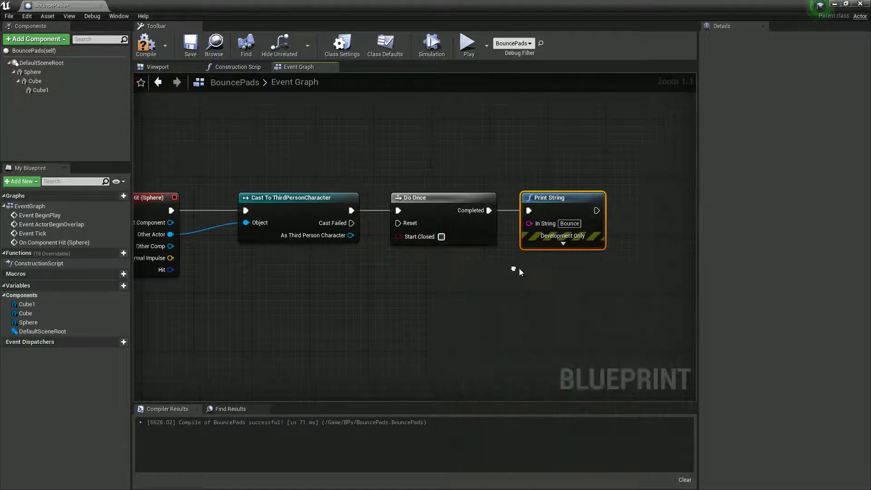
{"action": "right_click_drag", "start_coordinate": [520, 268], "coordinate": [579, 238]}
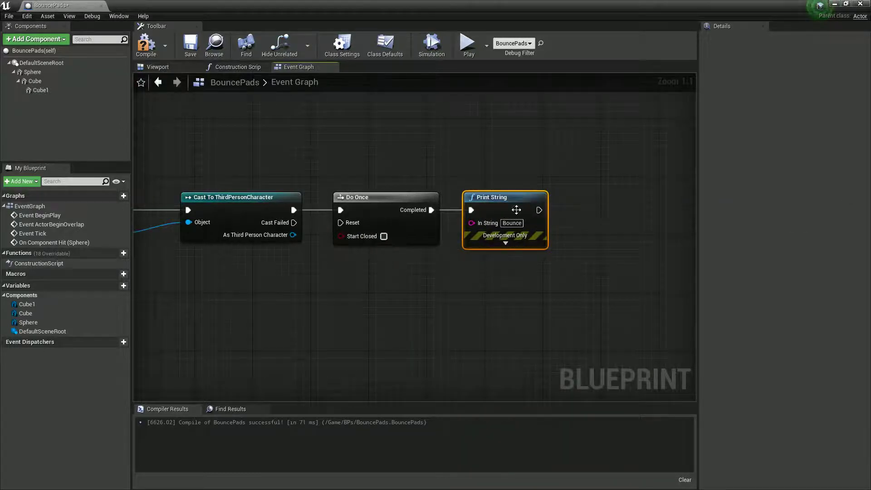
{"action": "left_click", "coordinate": [576, 214]}
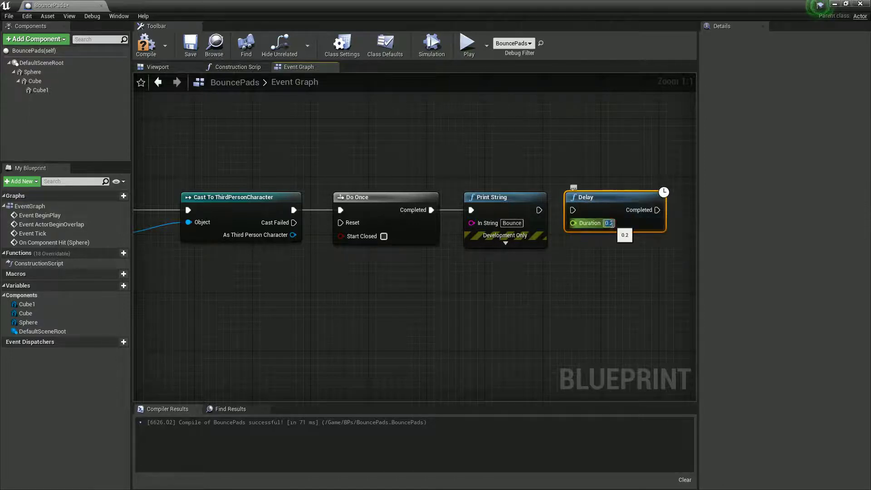
{"action": "type", "text": "2"}
{"action": "left_click_drag", "start_coordinate": [537, 208], "coordinate": [574, 210]}
{"action": "left_click_drag", "start_coordinate": [657, 210], "coordinate": [352, 225]}
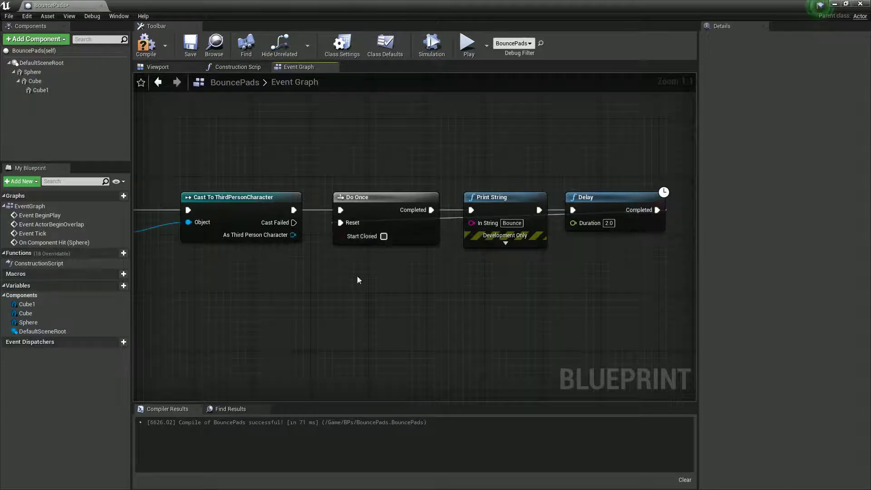
{"action": "left_click", "coordinate": [146, 45]}
{"action": "mouse_move", "coordinate": [171, 4]}
{"action": "left_mouse_down"}
{"action": "mouse_move", "coordinate": [201, 27]}
{"action": "mouse_move", "coordinate": [348, 273]}
{"action": "left_mouse_up"}
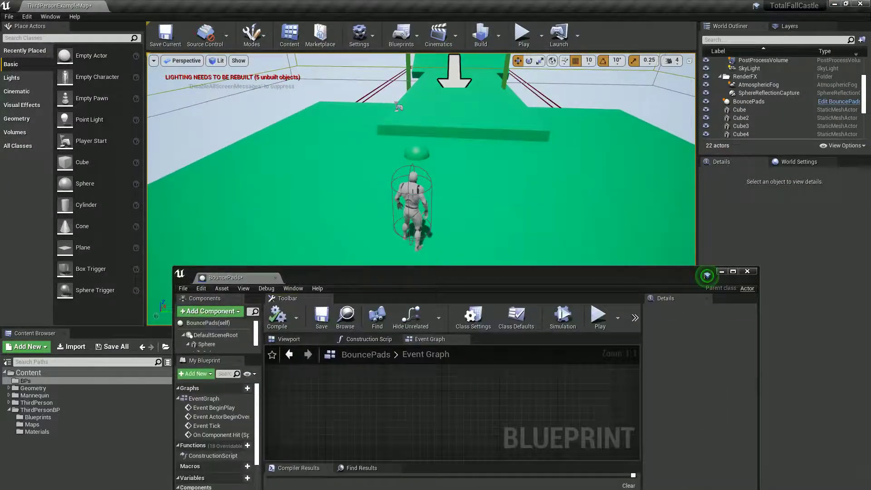
Open the ThirdPersonCharacter Blueprint editor and maximize it.
{"action": "left_click", "coordinate": [414, 195]}
{"action": "left_click", "coordinate": [846, 113]}
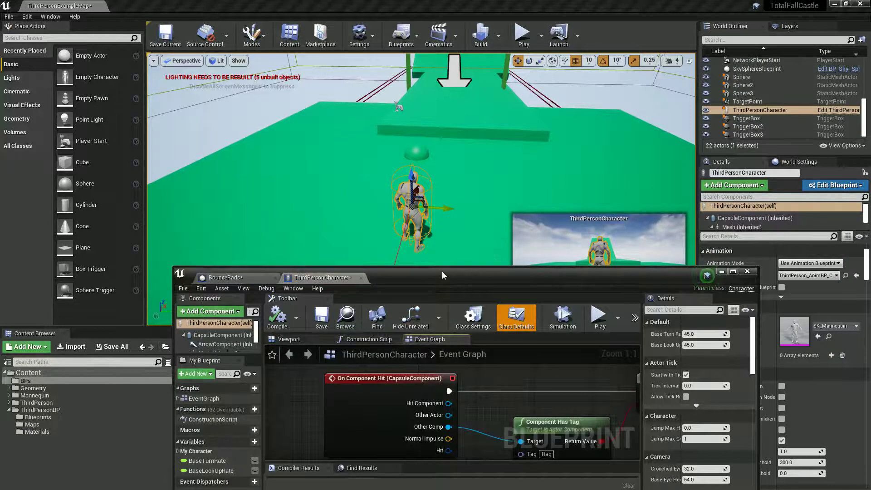
{"action": "double_click", "coordinate": [442, 271]}
Add a custom event named Bounce in an empty area of the Event Graph.
{"action": "scroll", "coordinate": [366, 277], "scroll_direction": "down", "scroll_amount": 4}
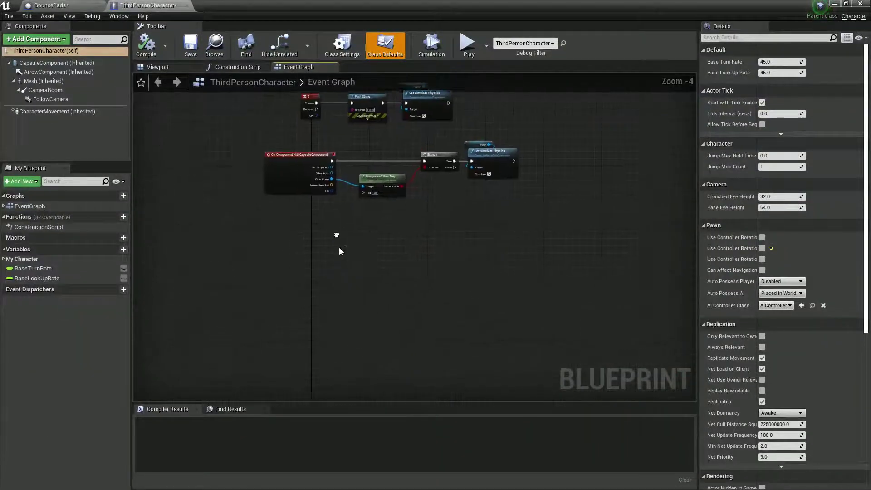
{"action": "scroll", "coordinate": [326, 224], "scroll_direction": "up", "scroll_amount": 4}
{"action": "right_click_drag", "start_coordinate": [303, 255], "coordinate": [348, 235]}
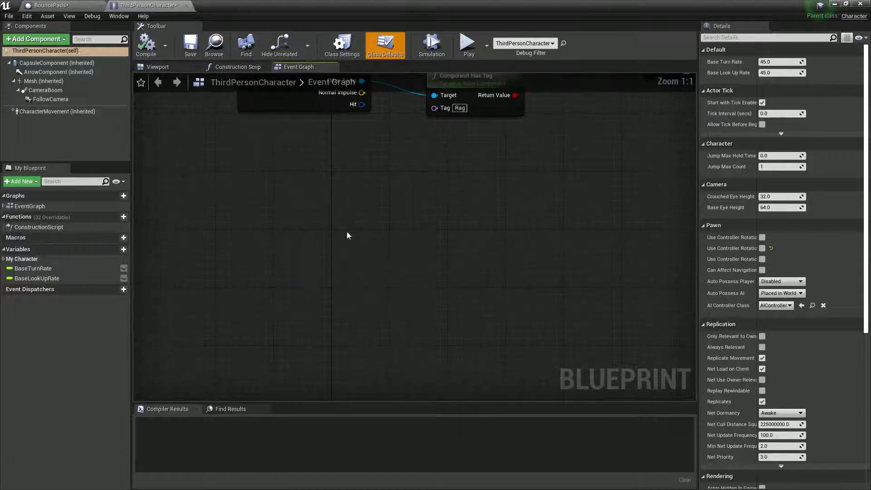
{"action": "right_click", "coordinate": [315, 227]}
{"action": "type", "text": "custom"}
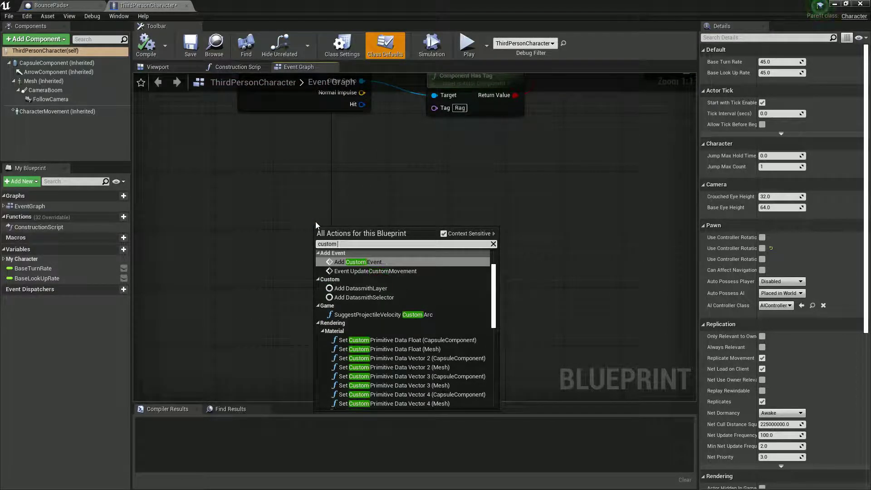
{"action": "left_click", "coordinate": [355, 262]}
{"action": "type", "text": "B"}
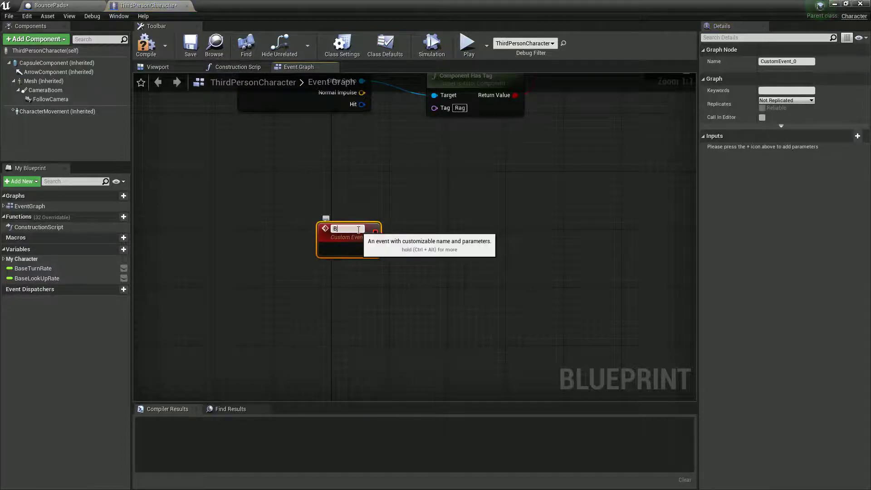
{"action": "type", "text": "ounce"}
{"action": "key", "text": "Return"}
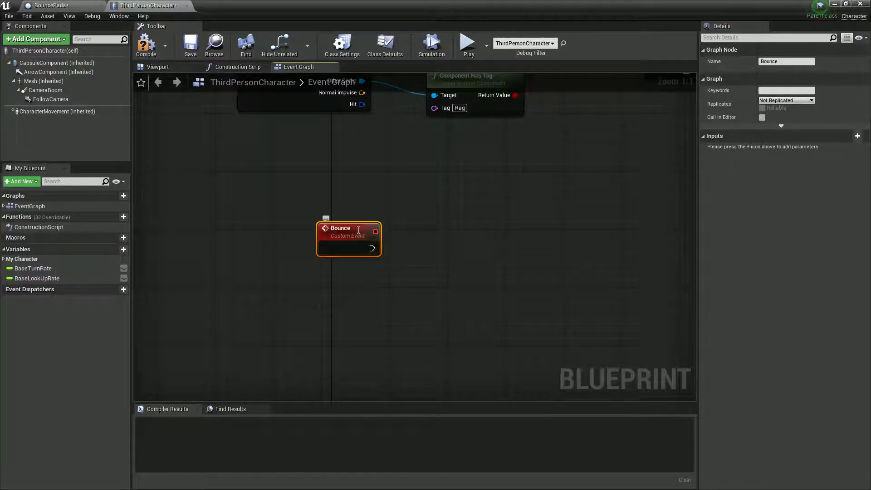
Inspect the existing InputAction Jump and Jump function nodes in the graph.
{"action": "scroll", "coordinate": [264, 165], "scroll_direction": "down", "scroll_amount": 1}
{"action": "scroll", "coordinate": [329, 263], "scroll_direction": "down", "scroll_amount": 2}
{"action": "scroll", "coordinate": [365, 354], "scroll_direction": "down", "scroll_amount": 2}
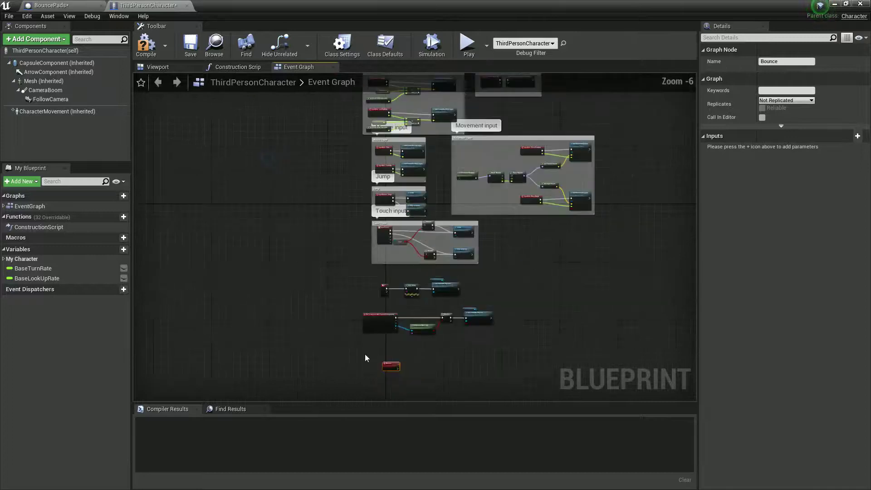
{"action": "scroll", "coordinate": [375, 378], "scroll_direction": "down", "scroll_amount": 1}
{"action": "scroll", "coordinate": [383, 254], "scroll_direction": "up", "scroll_amount": 2}
{"action": "scroll", "coordinate": [384, 255], "scroll_direction": "up", "scroll_amount": 4}
{"action": "right_click_drag", "start_coordinate": [383, 354], "coordinate": [384, 268]}
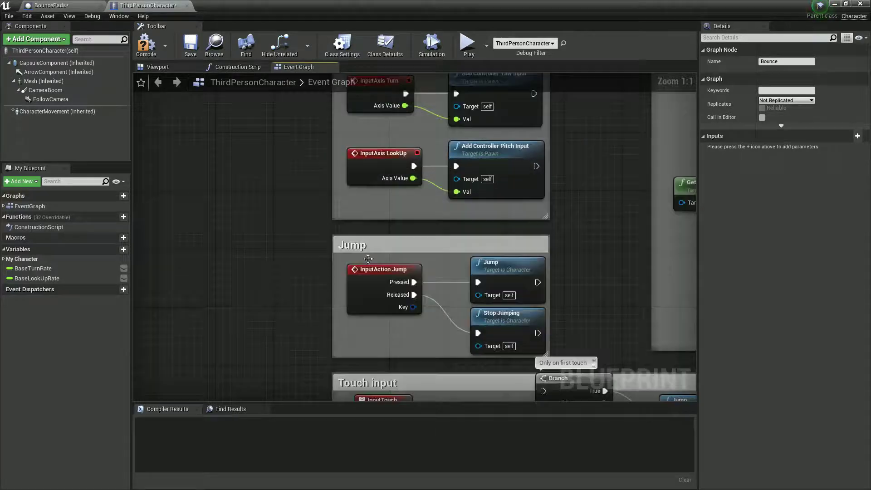
{"action": "left_click", "coordinate": [383, 268]}
{"action": "left_click", "coordinate": [500, 272]}
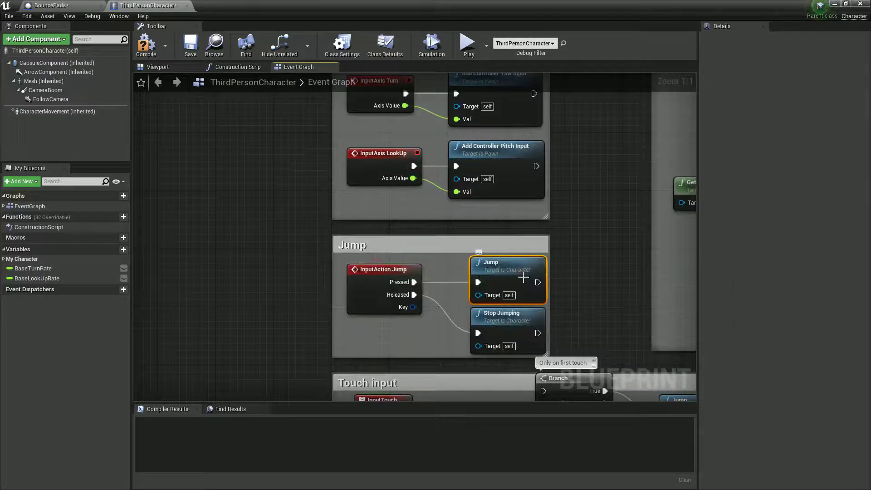
{"action": "scroll", "coordinate": [384, 286], "scroll_direction": "down", "scroll_amount": 5}
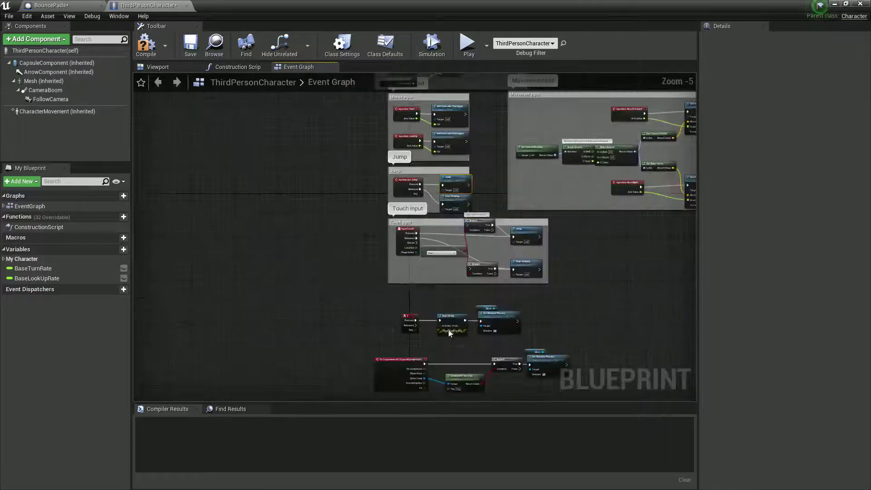
{"action": "right_click_drag", "start_coordinate": [401, 390], "coordinate": [401, 302]}
{"action": "scroll", "coordinate": [401, 302], "scroll_direction": "up", "scroll_amount": 5}
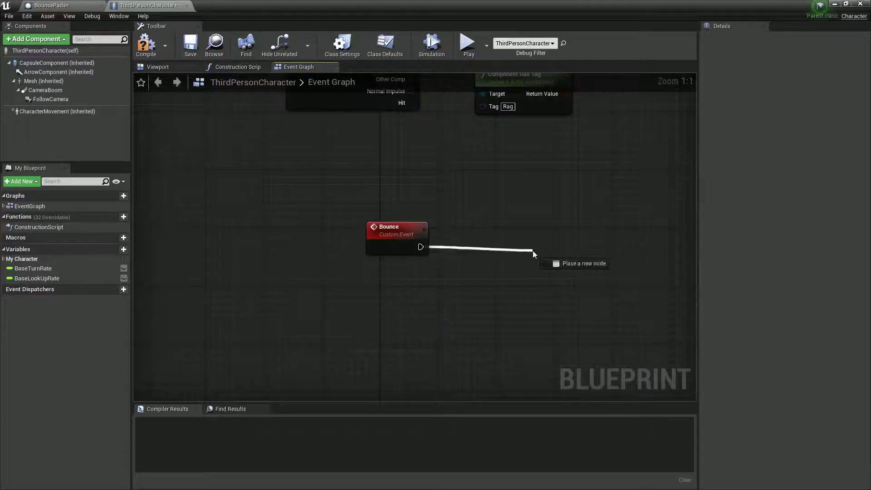
Wire a Jump node to the Bounce event and compile the Blueprint.
{"action": "left_click_drag", "start_coordinate": [534, 254], "coordinate": [527, 248]}
{"action": "type", "text": "jump"}
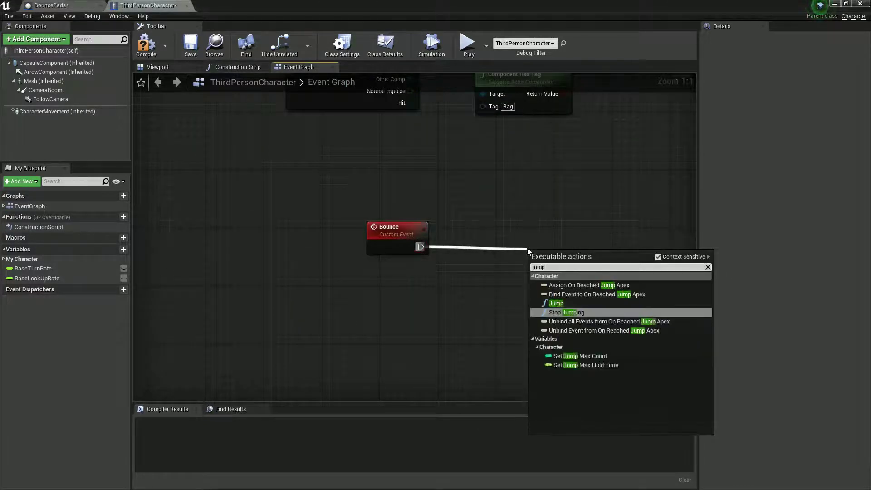
{"action": "left_click", "coordinate": [561, 304]}
{"action": "left_click_drag", "start_coordinate": [533, 258], "coordinate": [577, 234]}
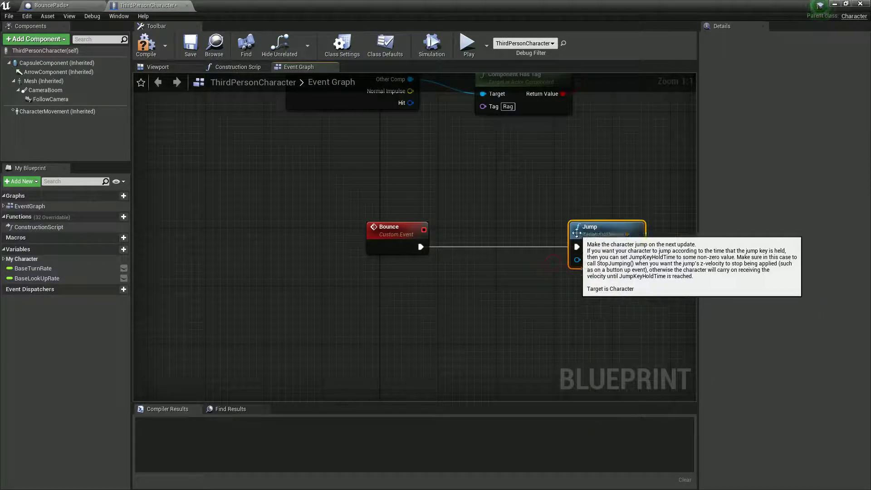
{"action": "left_click", "coordinate": [146, 44]}
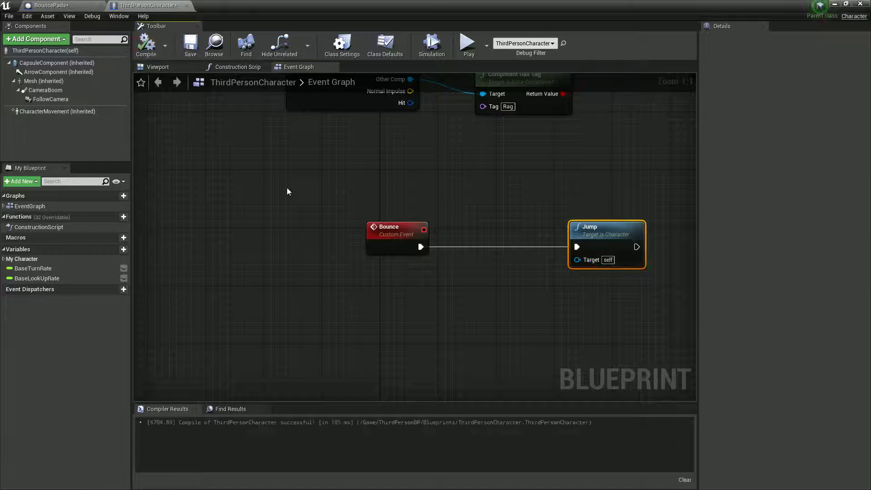
{"action": "left_click_drag", "start_coordinate": [394, 238], "coordinate": [351, 238]}
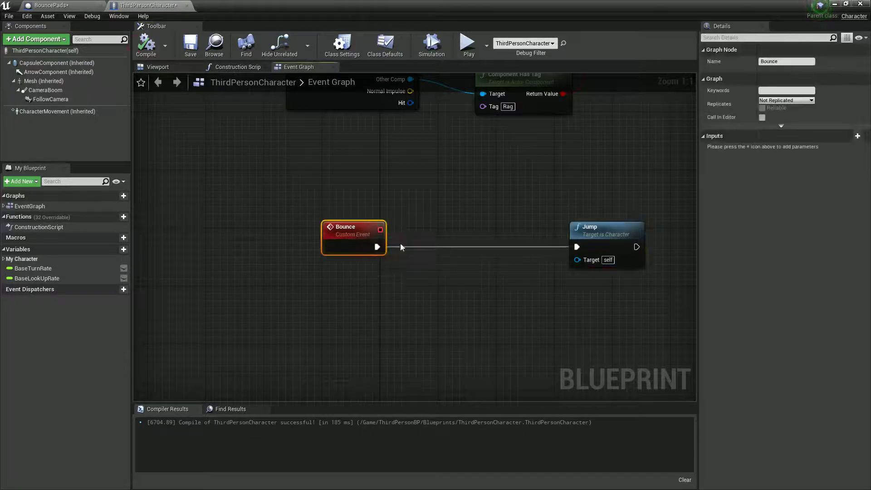
{"action": "left_click", "coordinate": [279, 228]}
Filter the CharacterMovement component's Details to jump-related properties.
{"action": "left_click", "coordinate": [44, 112]}
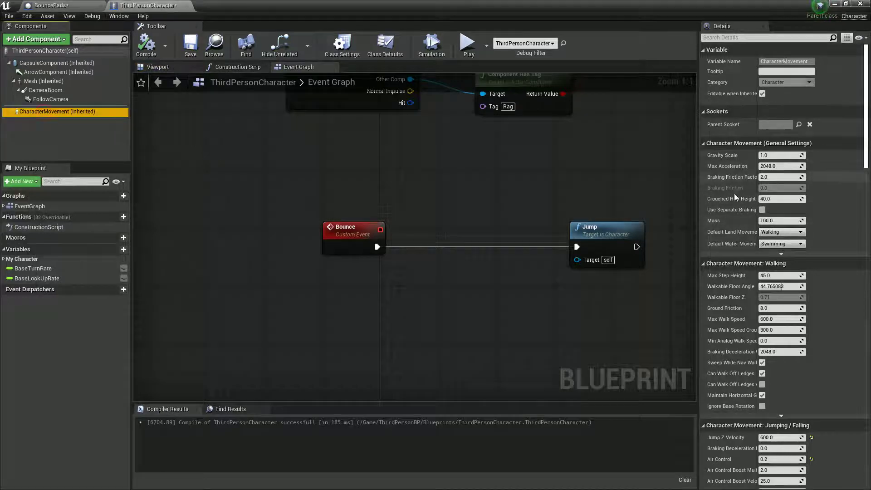
{"action": "left_click", "coordinate": [784, 38]}
{"action": "type", "text": "jump"}
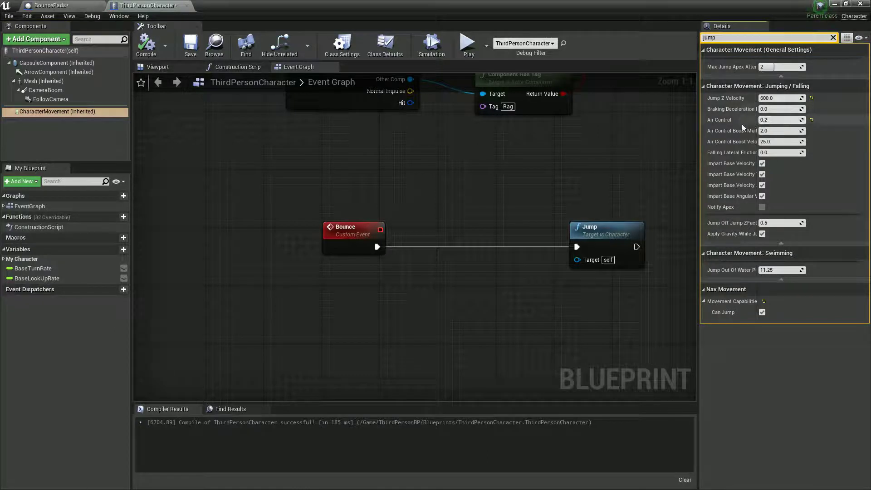
{"action": "left_click_drag", "start_coordinate": [758, 130], "coordinate": [784, 129]}
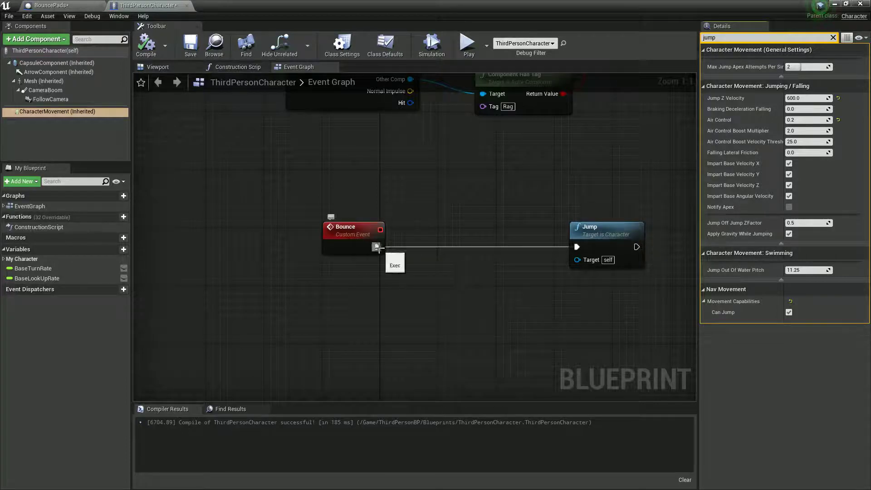
Drop a Character Movement reference node below Bounce, keeping Bounce wired to Jump.
{"action": "left_click_drag", "start_coordinate": [416, 247], "coordinate": [577, 247]}
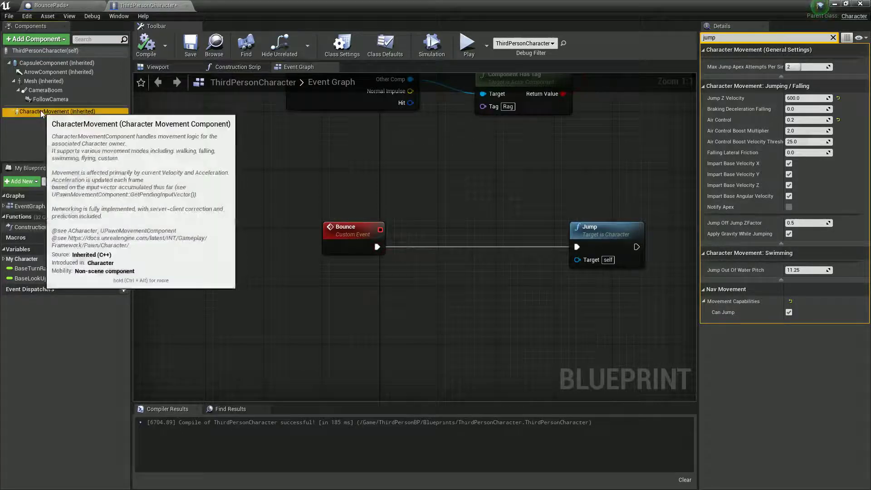
{"action": "left_click_drag", "start_coordinate": [40, 111], "coordinate": [230, 228]}
{"action": "left_click_drag", "start_coordinate": [360, 276], "coordinate": [361, 275]}
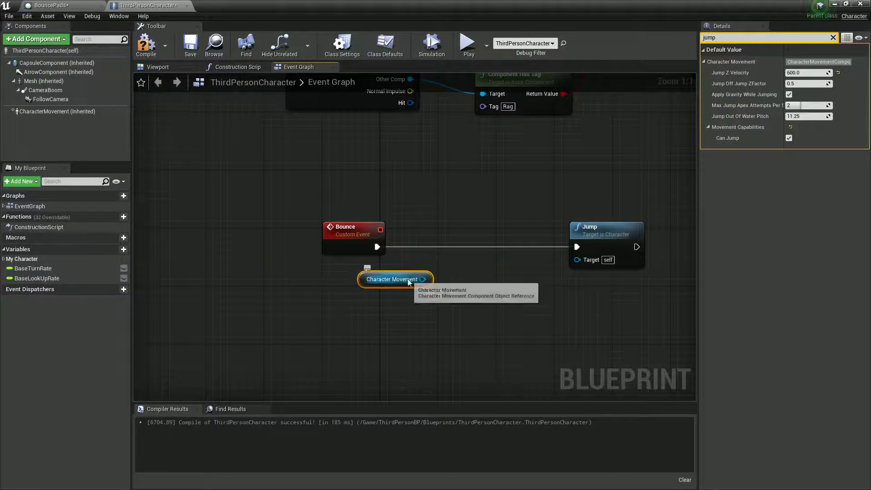
Add a Set Jump Z Velocity node from Character Movement between Bounce and Jump.
{"action": "left_click_drag", "start_coordinate": [423, 279], "coordinate": [436, 252]}
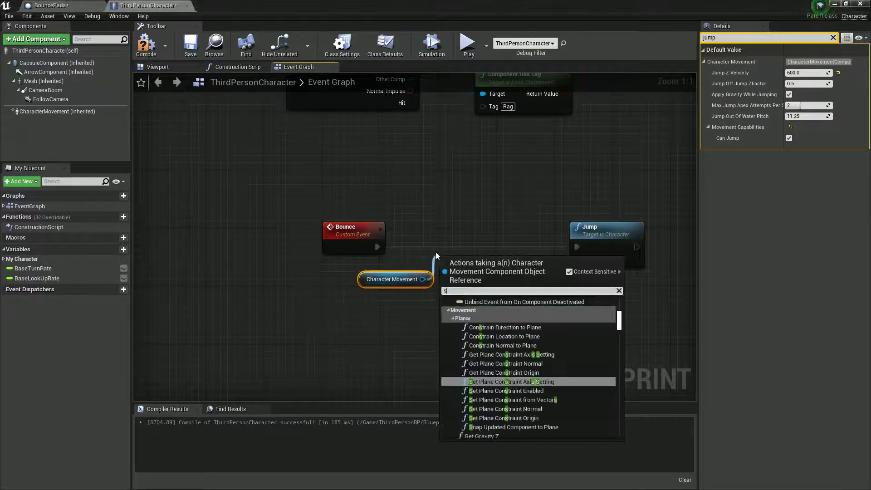
{"action": "type", "text": "su"}
{"action": "key", "text": "BackSpace"}
{"action": "key", "text": "BackSpace"}
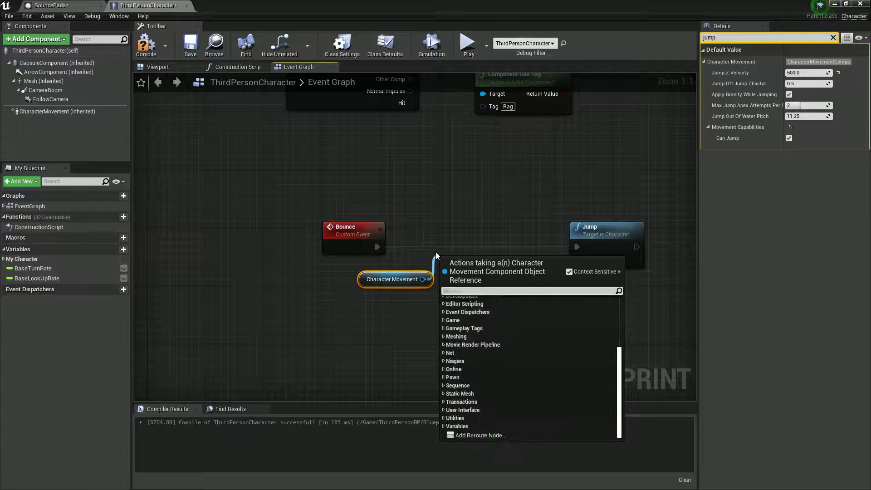
{"action": "type", "text": "jump"}
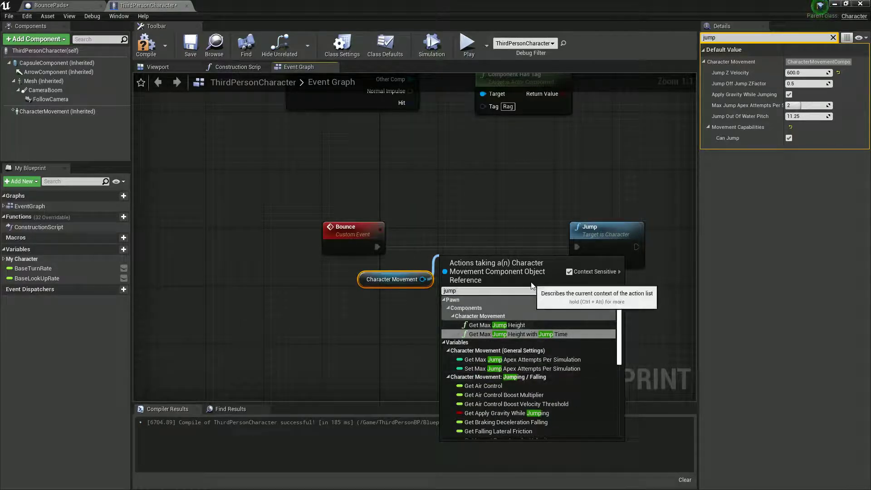
{"action": "type", "text": " z"}
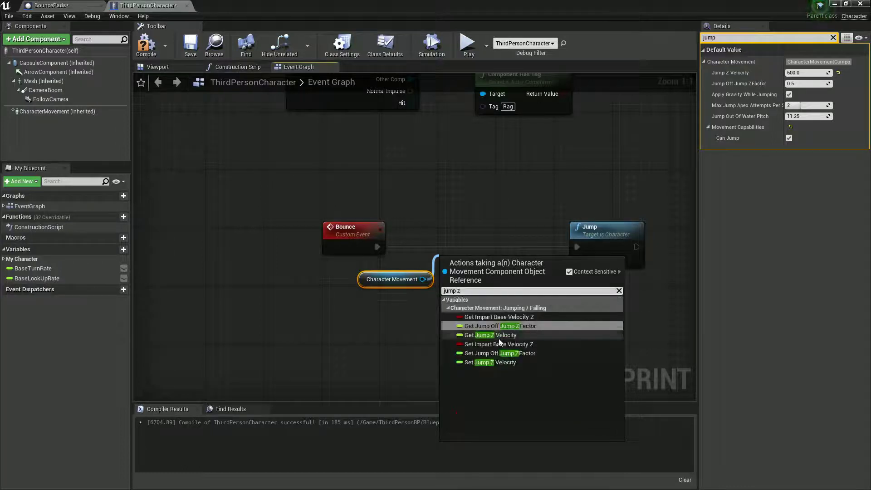
{"action": "left_click", "coordinate": [503, 362]}
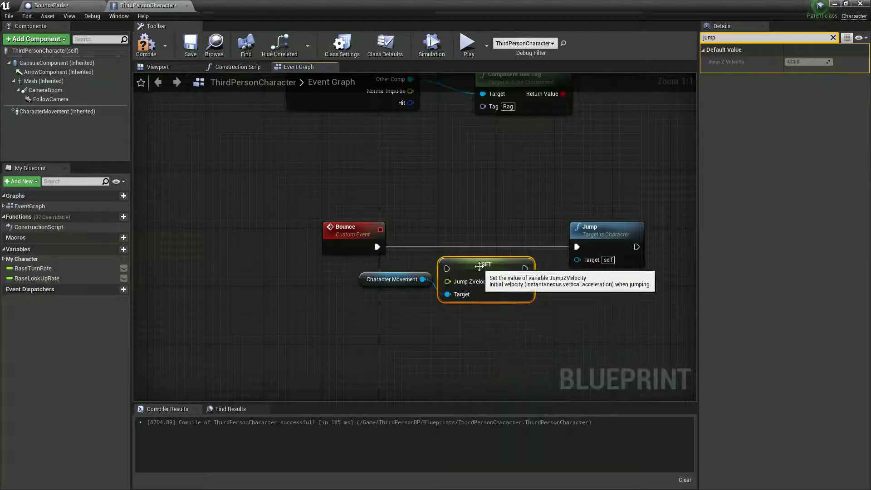
{"action": "mouse_move", "coordinate": [485, 266]}
{"action": "left_mouse_down"}
{"action": "mouse_move", "coordinate": [488, 240]}
{"action": "mouse_move", "coordinate": [488, 248]}
{"action": "left_mouse_up"}
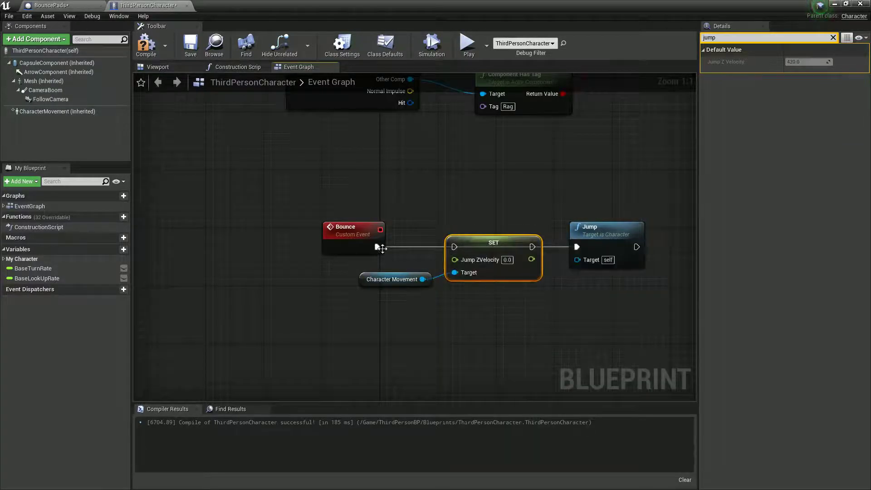
{"action": "right_click_drag", "start_coordinate": [464, 233], "coordinate": [451, 224]}
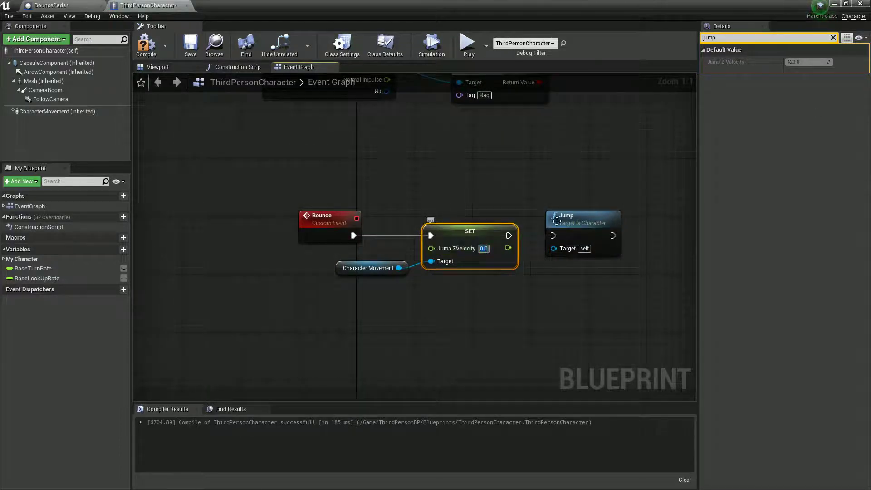
Set Jump Z Velocity to 900 and wire the SET node into Jump.
{"action": "left_click", "coordinate": [661, 116]}
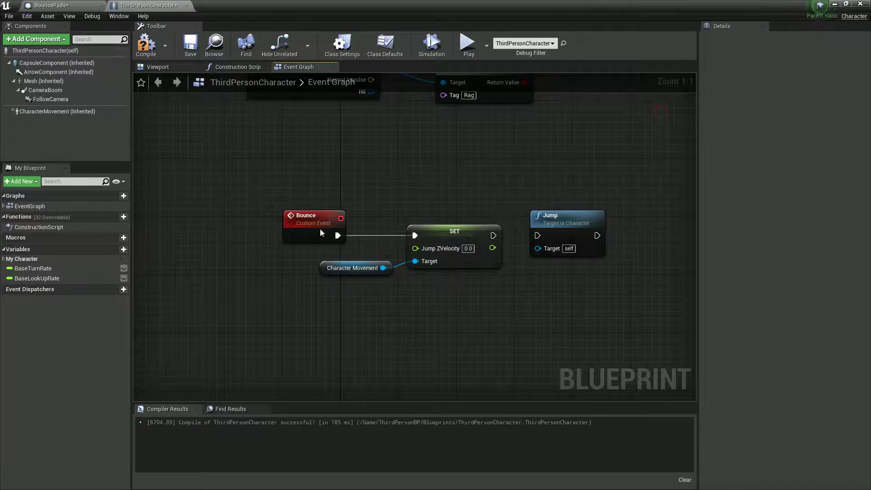
{"action": "left_click", "coordinate": [50, 112]}
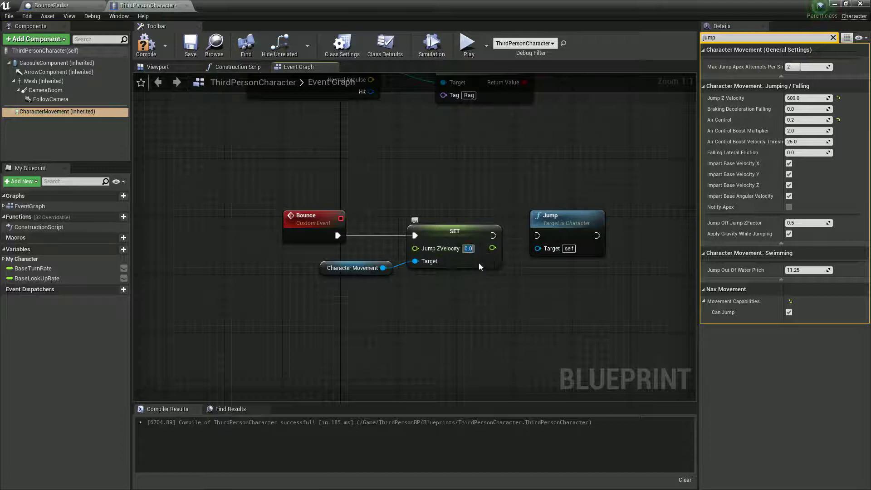
{"action": "type", "text": "900"}
{"action": "left_click", "coordinate": [485, 287]}
{"action": "left_click_drag", "start_coordinate": [500, 236], "coordinate": [536, 244]}
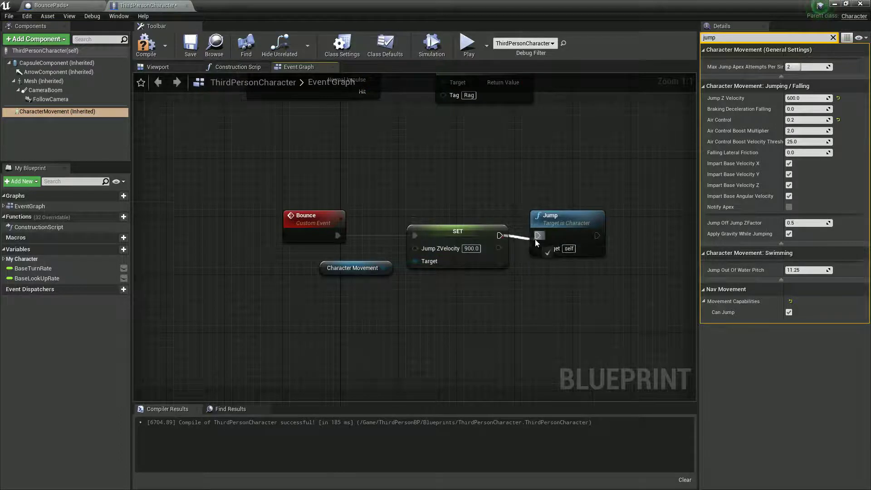
Add a Delay node after Jump and connect it.
{"action": "right_click_drag", "start_coordinate": [530, 263], "coordinate": [487, 268]}
{"action": "right_click_drag", "start_coordinate": [561, 284], "coordinate": [492, 270]}
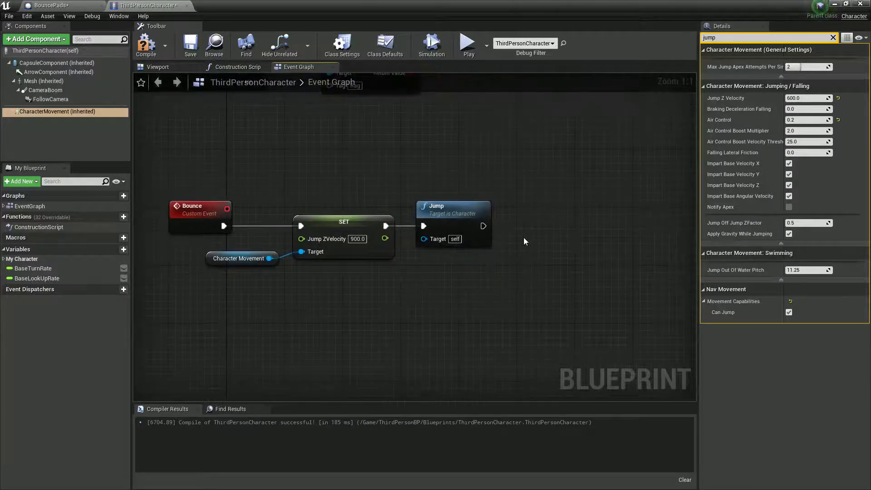
{"action": "left_click", "coordinate": [529, 228]}
{"action": "left_click_drag", "start_coordinate": [563, 235], "coordinate": [563, 217]}
{"action": "left_click_drag", "start_coordinate": [484, 226], "coordinate": [540, 227]}
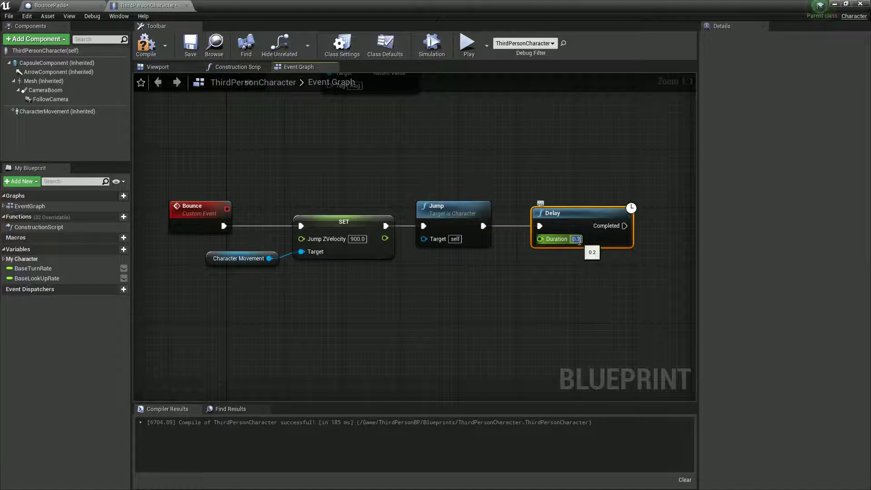
Set the Delay duration to 1 second.
{"action": "key", "text": "Return"}
{"action": "type", "text": "1"}
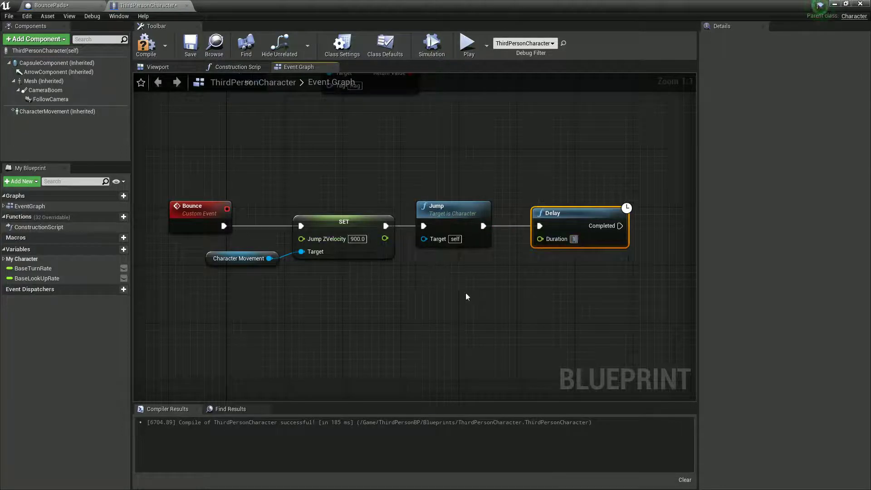
{"action": "left_click", "coordinate": [431, 285]}
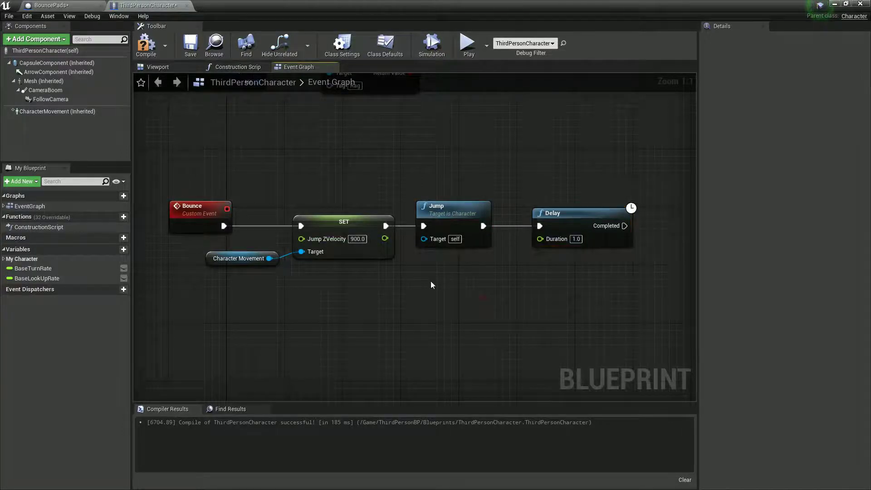
Duplicate the SET node after Delay's Completed pin with Jump Z Velocity 600.
{"action": "left_click", "coordinate": [341, 222]}
{"action": "key", "text": "ctrl+c"}
{"action": "key", "text": "ctrl+v"}
{"action": "mouse_move", "coordinate": [508, 273]}
{"action": "left_mouse_down"}
{"action": "mouse_move", "coordinate": [622, 266]}
{"action": "mouse_move", "coordinate": [666, 222]}
{"action": "left_mouse_up"}
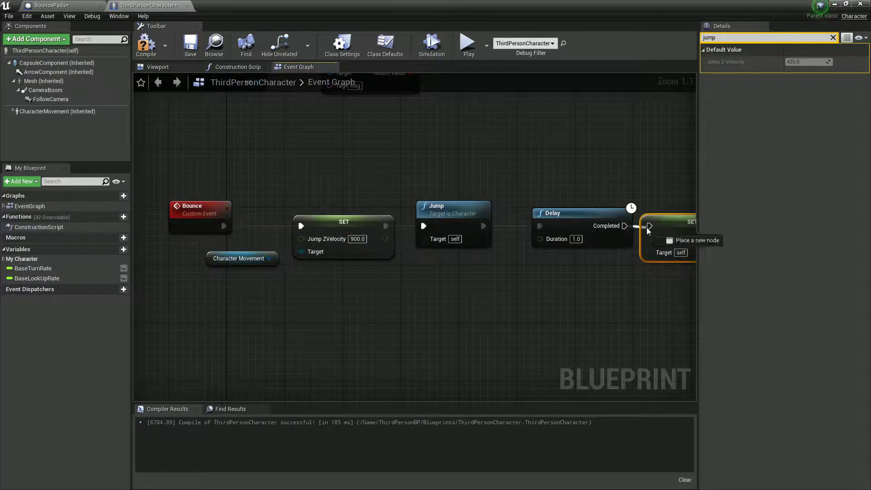
{"action": "mouse_move", "coordinate": [626, 226]}
{"action": "left_mouse_down"}
{"action": "mouse_move", "coordinate": [650, 226]}
{"action": "mouse_move", "coordinate": [269, 258]}
{"action": "left_mouse_up"}
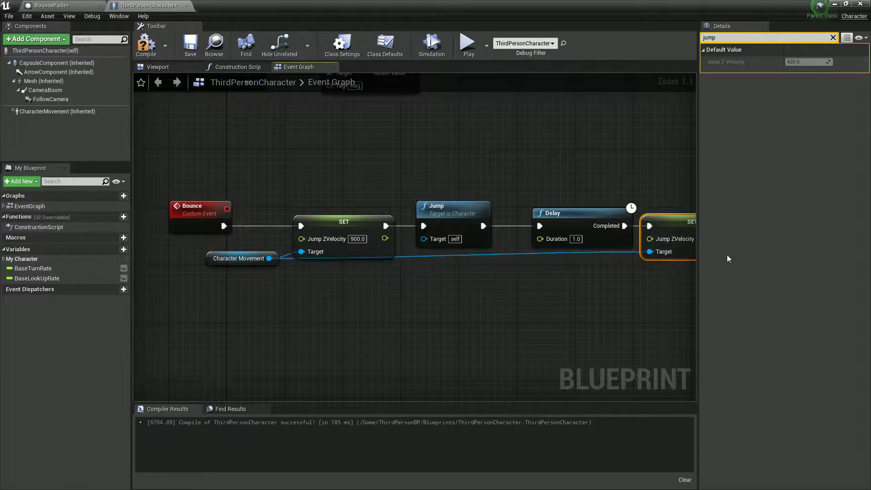
{"action": "right_click_drag", "start_coordinate": [728, 259], "coordinate": [539, 270]}
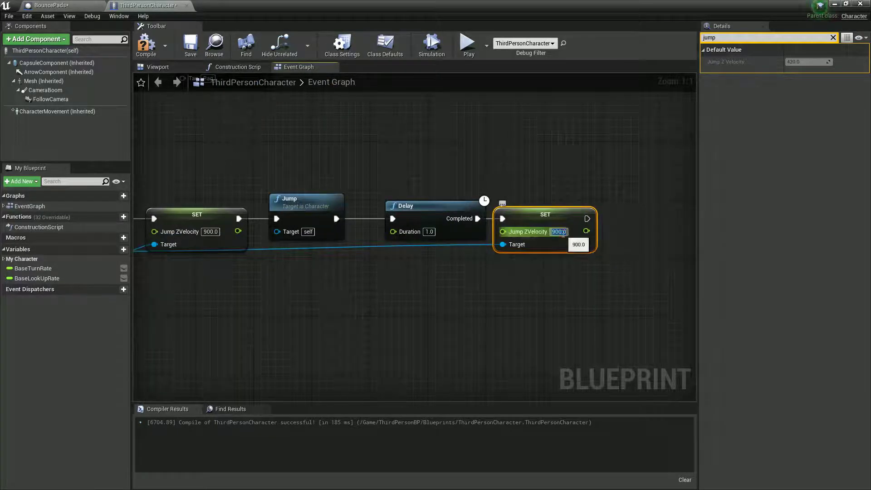
{"action": "type", "text": "600"}
{"action": "left_click", "coordinate": [491, 295]}
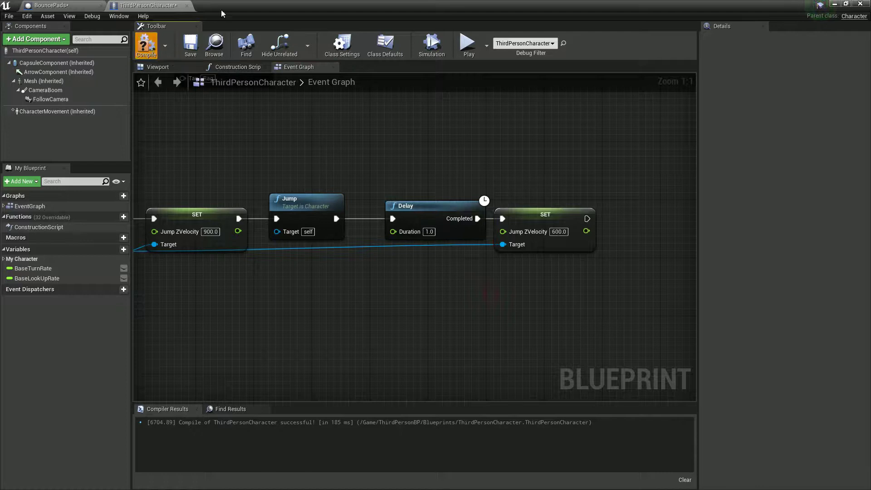
{"action": "left_click_drag", "start_coordinate": [222, 9], "coordinate": [344, 311]}
Play-test, running the character with WASD across the green bounce pad, then stop.
{"action": "left_click", "coordinate": [526, 42]}
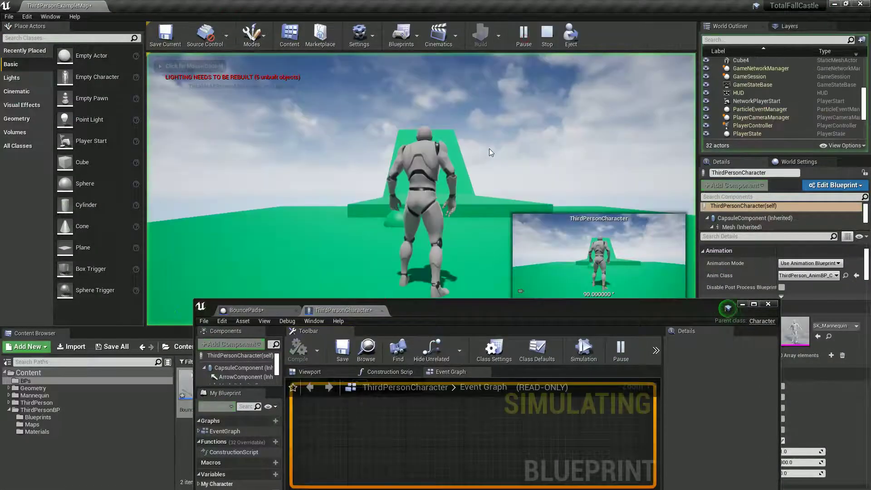
{"action": "key", "text": "w"}
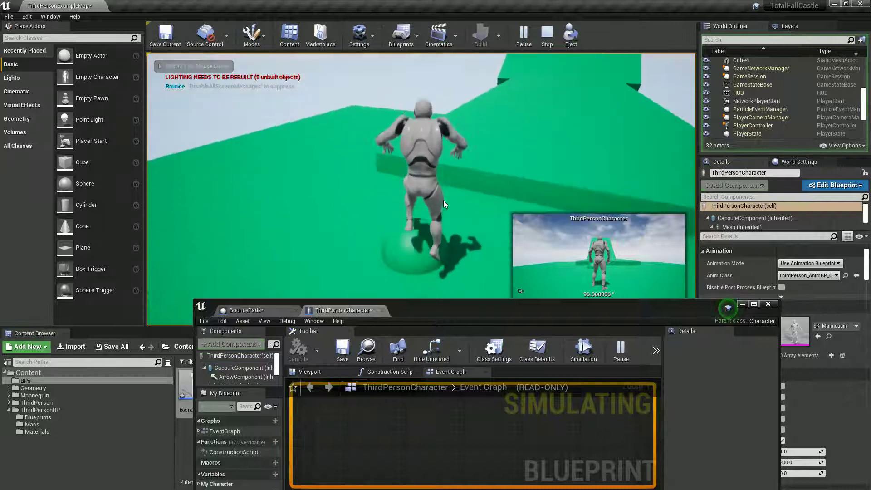
{"action": "key", "text": "a"}
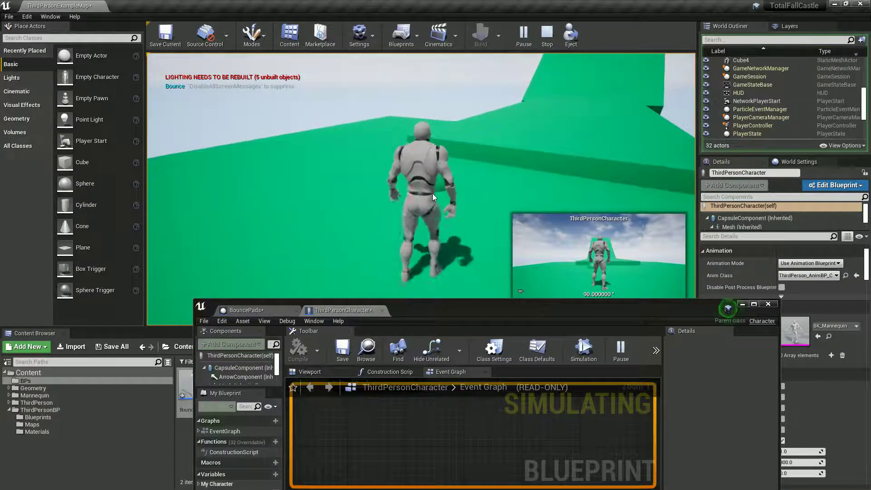
{"action": "key", "text": "w"}
{"action": "key", "text": "s"}
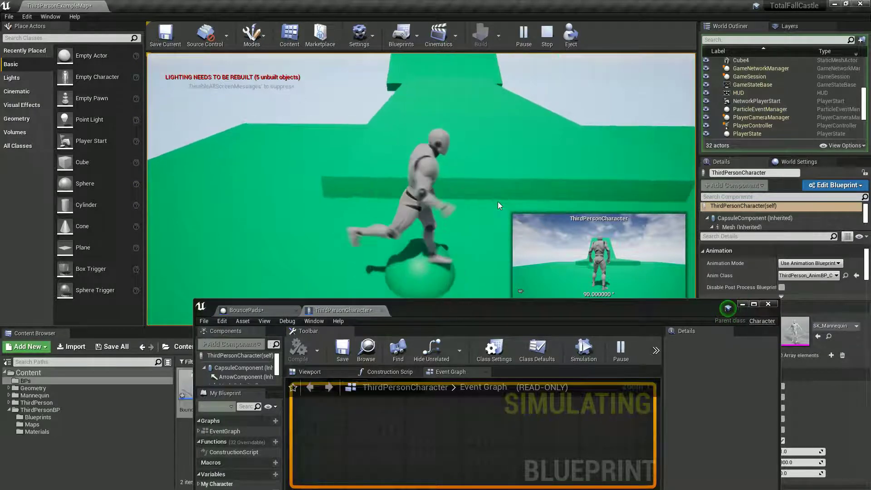
{"action": "key", "text": "Escape"}
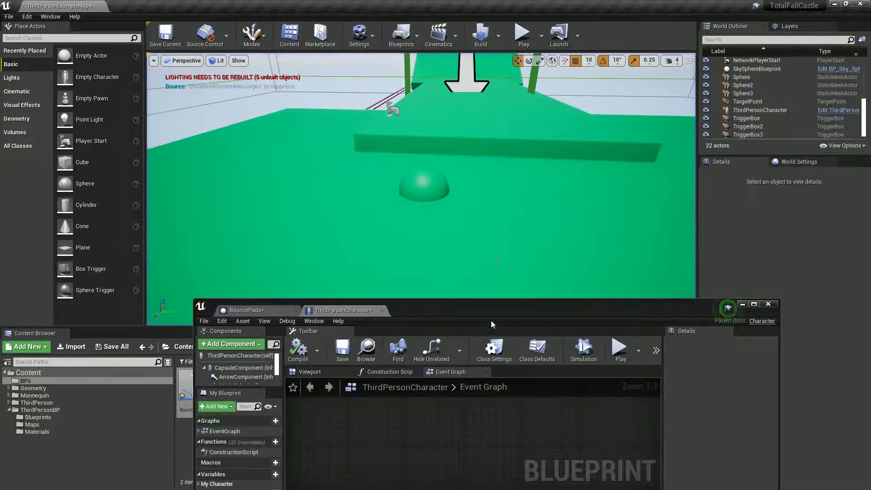
{"action": "double_click", "coordinate": [488, 309]}
Delete the Print String node in the BouncePads graph.
{"action": "left_click", "coordinate": [69, 9]}
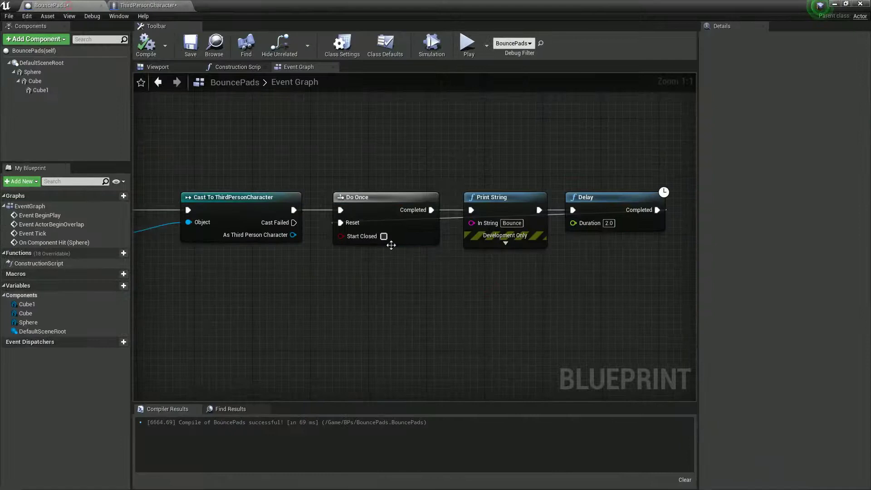
{"action": "scroll", "coordinate": [328, 272], "scroll_direction": "down", "scroll_amount": 1}
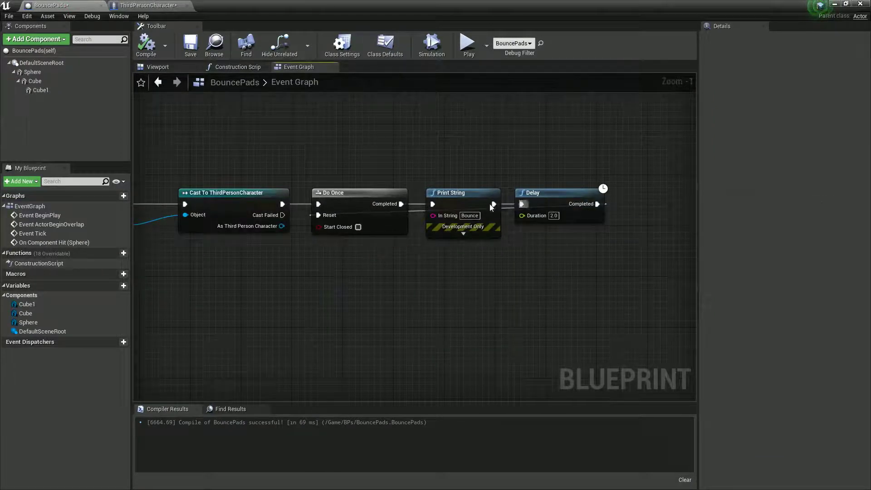
{"action": "left_click", "coordinate": [489, 222]}
{"action": "key", "text": "Delete"}
{"action": "left_click_drag", "start_coordinate": [561, 196], "coordinate": [612, 196]}
Call the character's Bounce event from the cast result, between Do Once and Delay.
{"action": "left_click", "coordinate": [231, 197]}
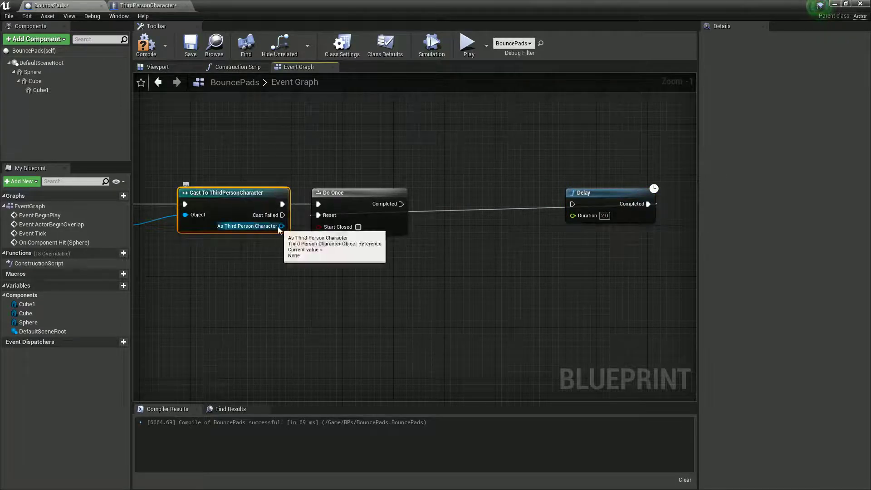
{"action": "mouse_move", "coordinate": [281, 226]}
{"action": "left_mouse_down"}
{"action": "mouse_move", "coordinate": [350, 275]}
{"action": "mouse_move", "coordinate": [368, 274]}
{"action": "left_mouse_up"}
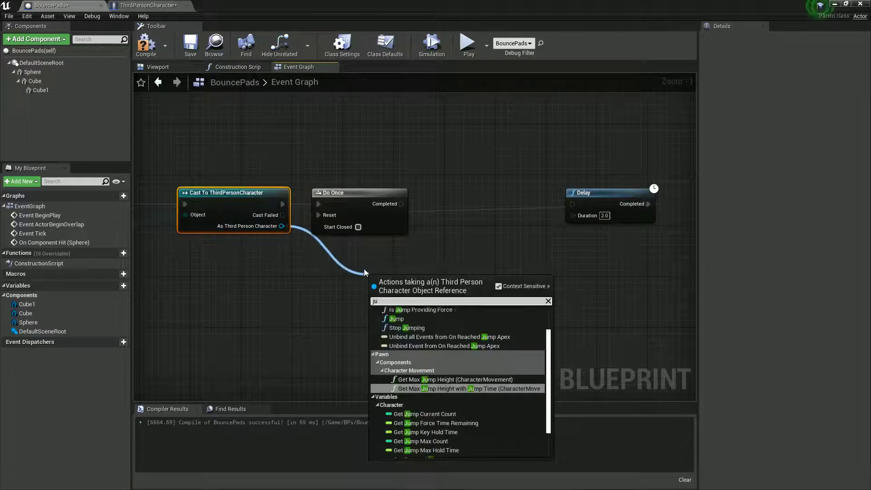
{"action": "type", "text": "bounce"}
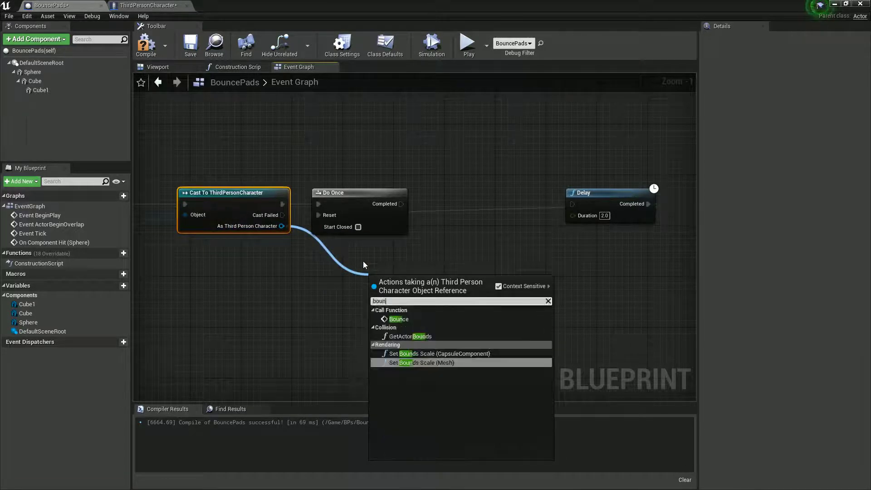
{"action": "left_click", "coordinate": [394, 320]}
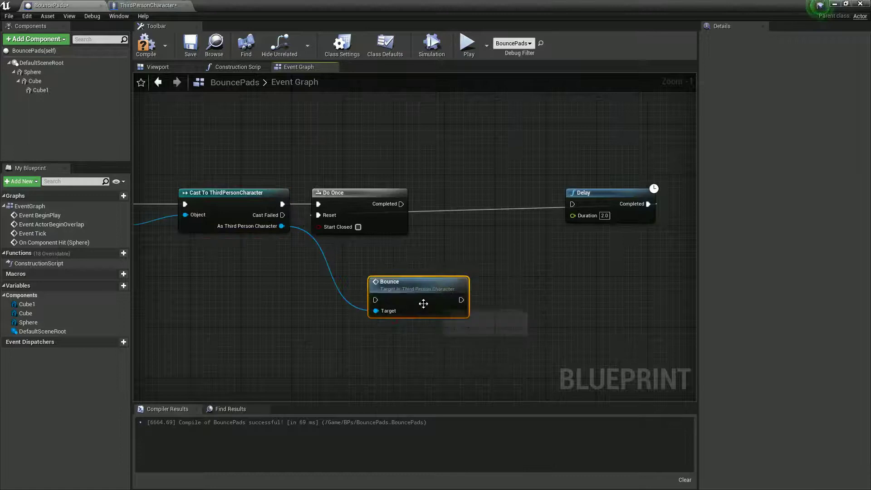
{"action": "left_click_drag", "start_coordinate": [421, 295], "coordinate": [469, 191]}
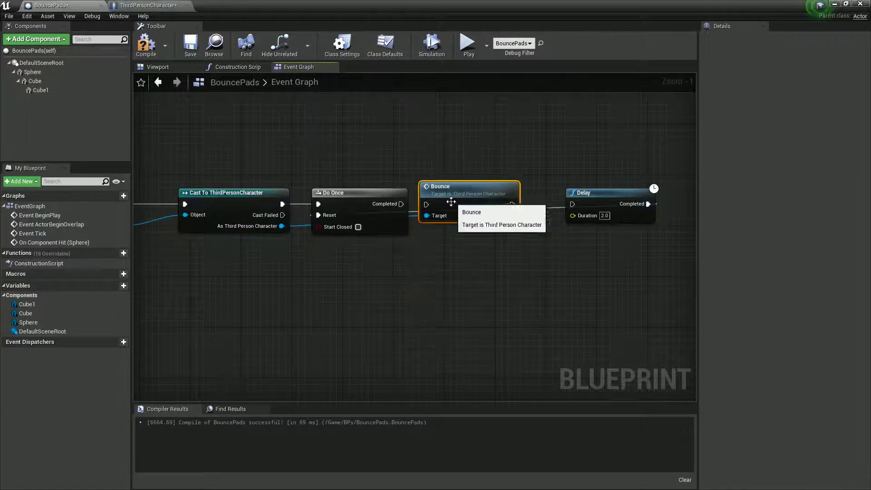
{"action": "left_click_drag", "start_coordinate": [401, 203], "coordinate": [431, 203]}
{"action": "left_click_drag", "start_coordinate": [513, 205], "coordinate": [577, 208]}
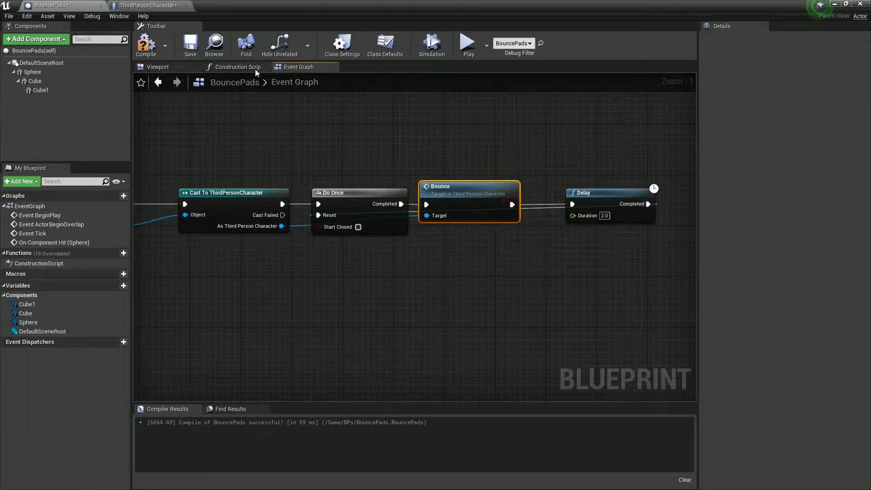
{"action": "left_click_drag", "start_coordinate": [273, 6], "coordinate": [427, 347]}
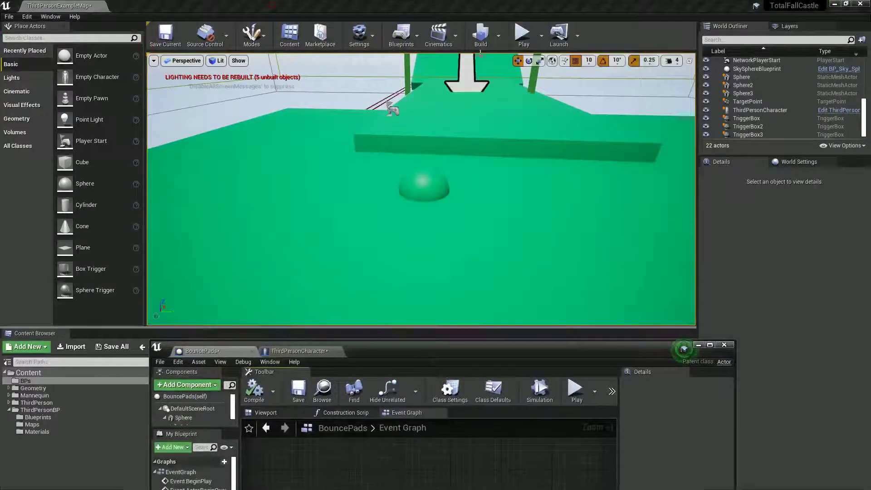
Play-test the bounce pad, then reopen the maximized ThirdPersonCharacter graph.
{"action": "left_click", "coordinate": [522, 34]}
{"action": "key", "text": "w"}
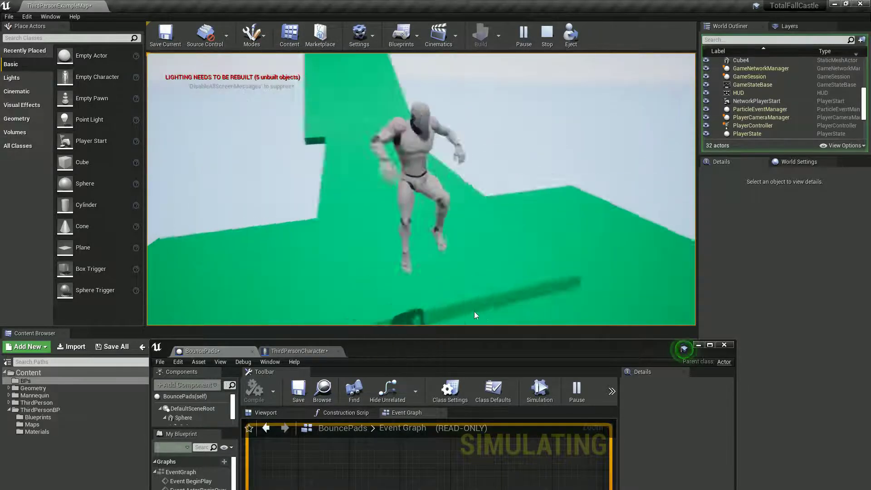
{"action": "key", "text": "Escape"}
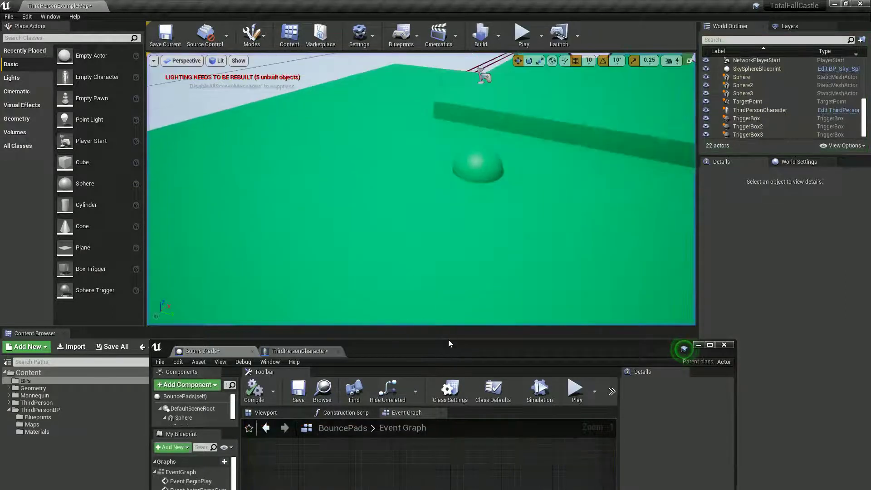
{"action": "double_click", "coordinate": [450, 350]}
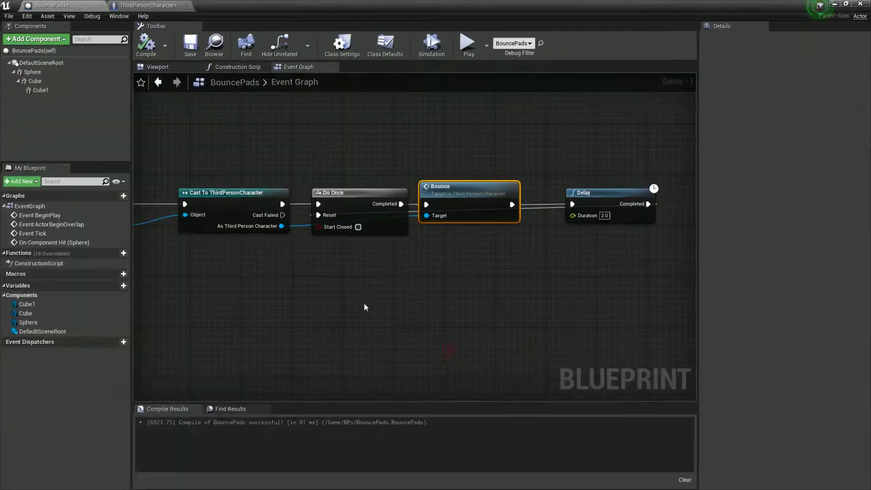
{"action": "left_click", "coordinate": [145, 5]}
Shift the Jump, Delay and final SET nodes right to make room.
{"action": "right_click_drag", "start_coordinate": [233, 217], "coordinate": [467, 259]}
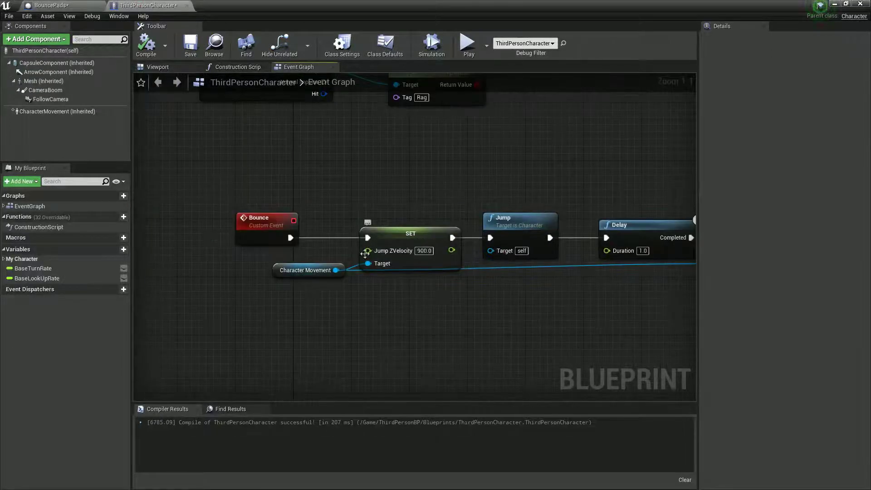
{"action": "scroll", "coordinate": [304, 276], "scroll_direction": "down", "scroll_amount": 1}
{"action": "scroll", "coordinate": [299, 258], "scroll_direction": "down", "scroll_amount": 1}
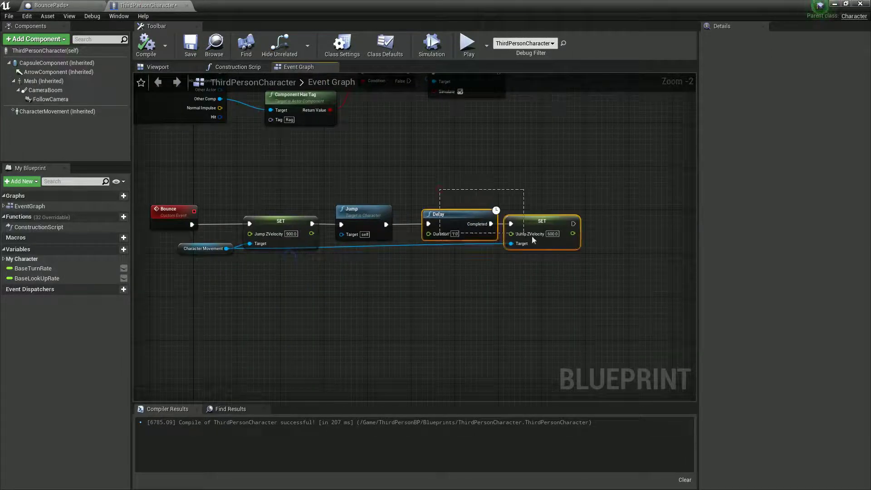
{"action": "left_click_drag", "start_coordinate": [444, 213], "coordinate": [532, 214]}
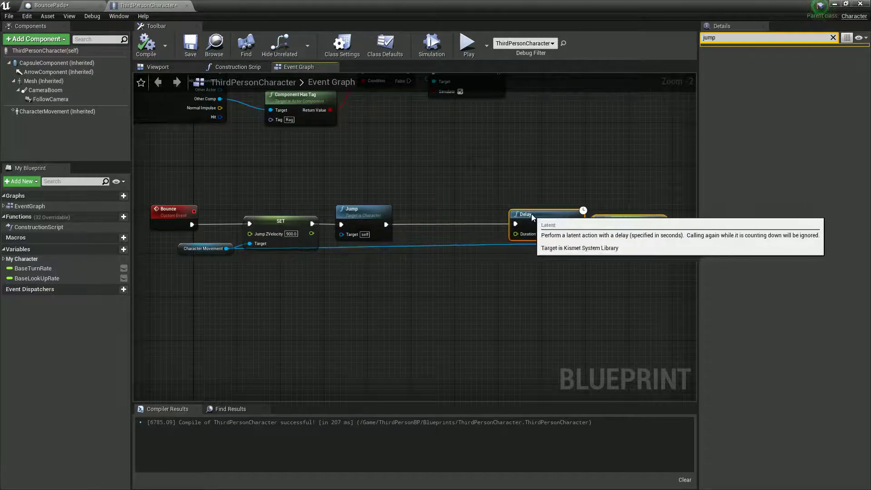
{"action": "left_click_drag", "start_coordinate": [360, 208], "coordinate": [447, 208]}
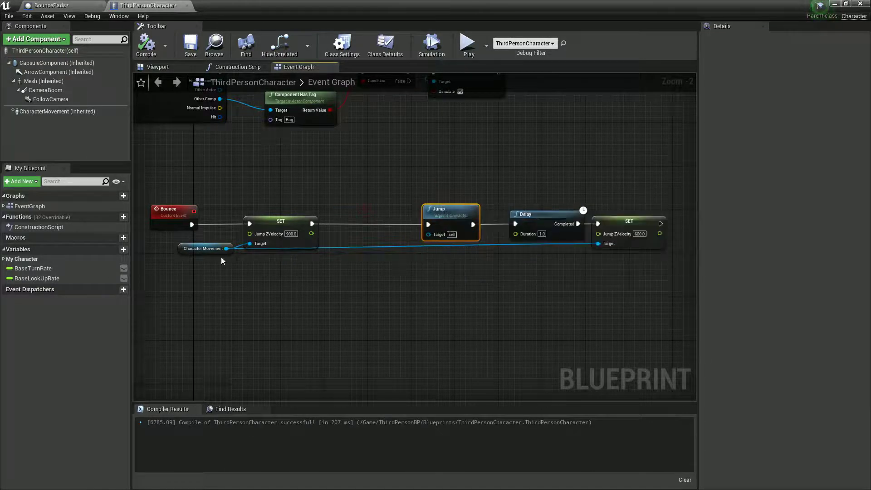
Add a Set Air Control node between the first SET and Jump.
{"action": "left_click_drag", "start_coordinate": [226, 248], "coordinate": [292, 253]}
{"action": "type", "text": "ju"}
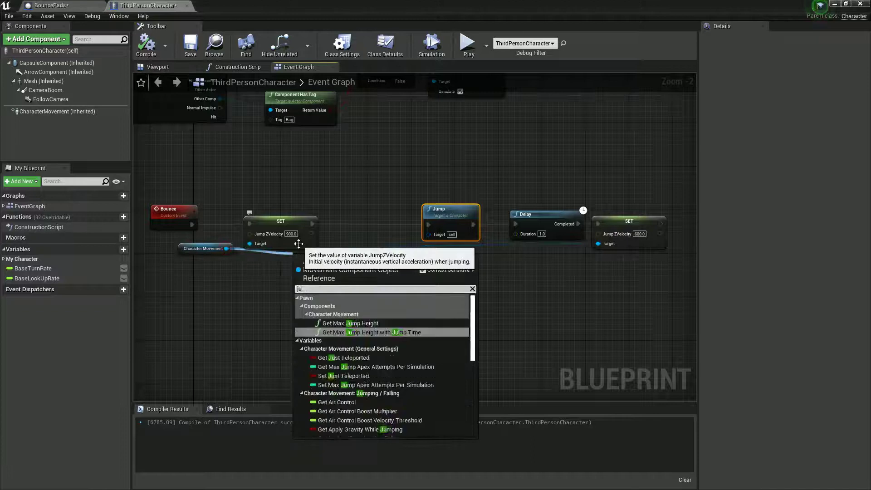
{"action": "type", "text": "mpp"}
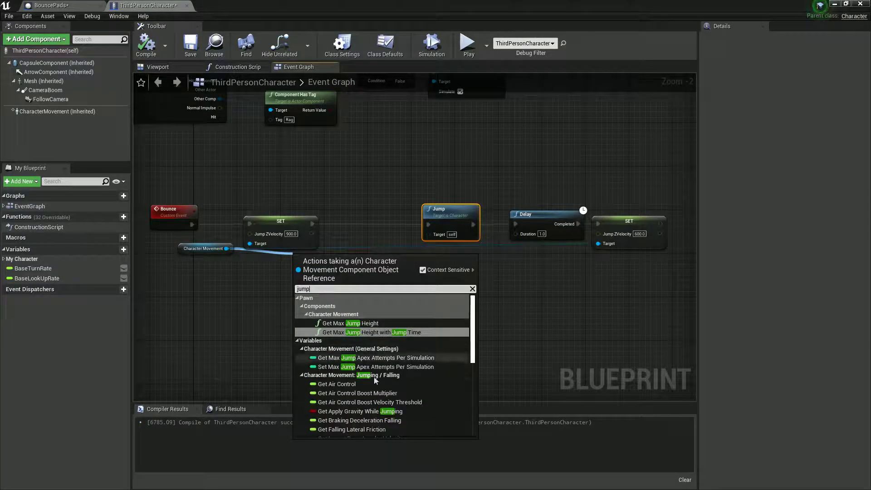
{"action": "scroll", "coordinate": [400, 363], "scroll_direction": "down", "scroll_amount": 2}
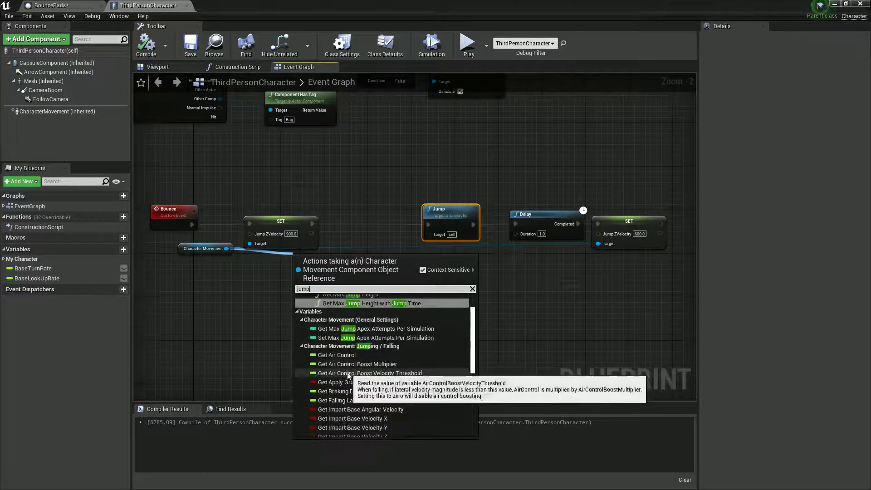
{"action": "scroll", "coordinate": [350, 377], "scroll_direction": "down", "scroll_amount": 6}
{"action": "scroll", "coordinate": [348, 363], "scroll_direction": "down", "scroll_amount": 3}
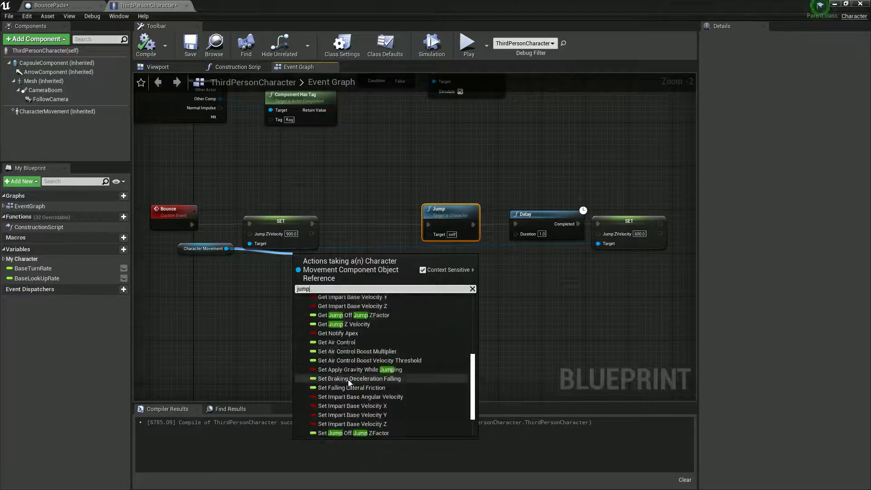
{"action": "left_click", "coordinate": [344, 343]}
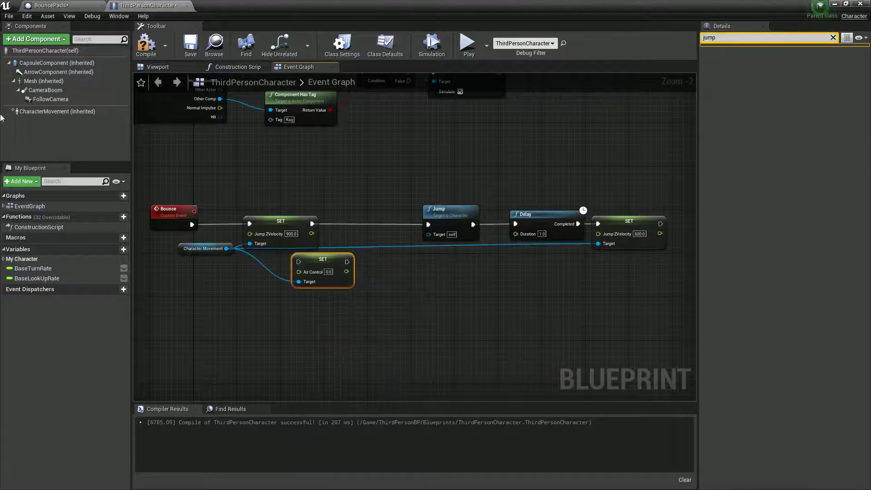
{"action": "left_click", "coordinate": [41, 115]}
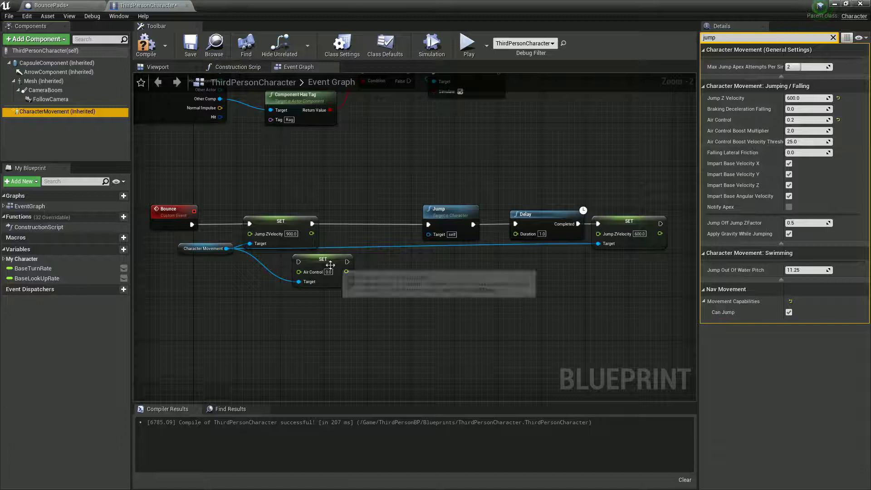
{"action": "left_click_drag", "start_coordinate": [328, 267], "coordinate": [367, 228]}
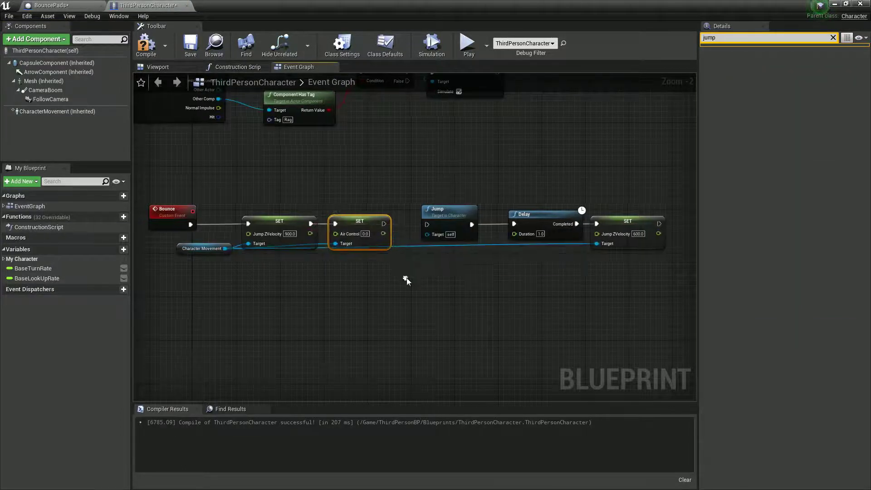
Wire a second Air Control node after the final SET node.
{"action": "right_click_drag", "start_coordinate": [404, 279], "coordinate": [315, 274]}
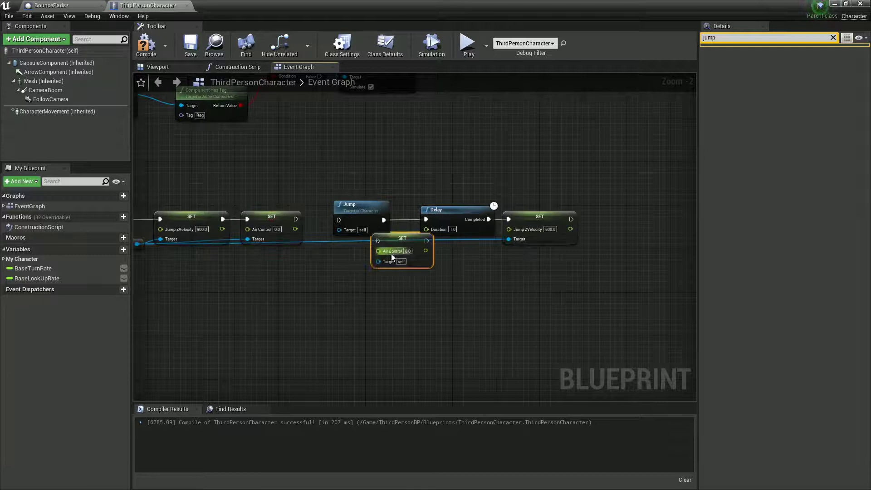
{"action": "left_click_drag", "start_coordinate": [393, 258], "coordinate": [628, 222]}
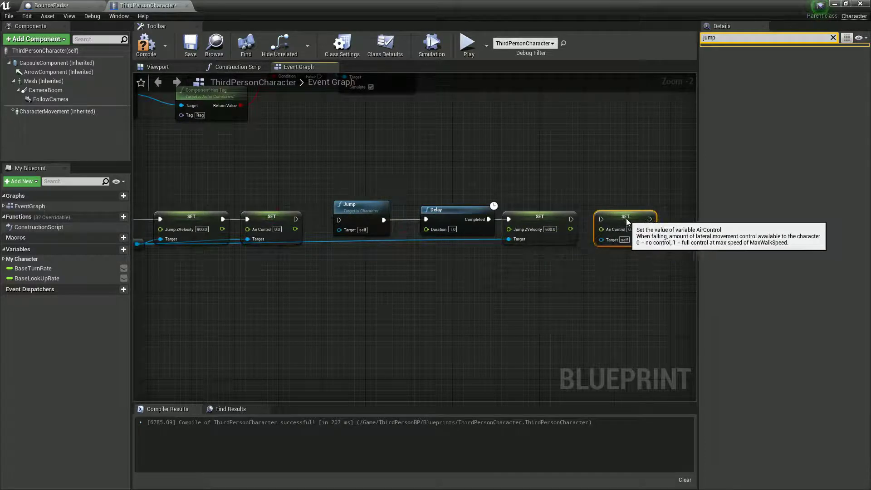
{"action": "mouse_move", "coordinate": [137, 244]}
{"action": "left_mouse_down"}
{"action": "mouse_move", "coordinate": [690, 256]}
{"action": "mouse_move", "coordinate": [553, 248]}
{"action": "mouse_move", "coordinate": [572, 241]}
{"action": "left_mouse_up"}
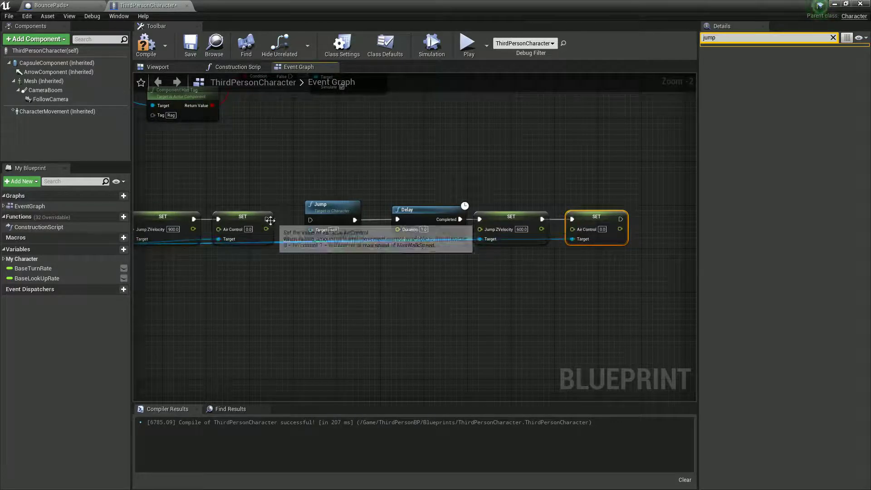
{"action": "left_click_drag", "start_coordinate": [267, 219], "coordinate": [296, 221]}
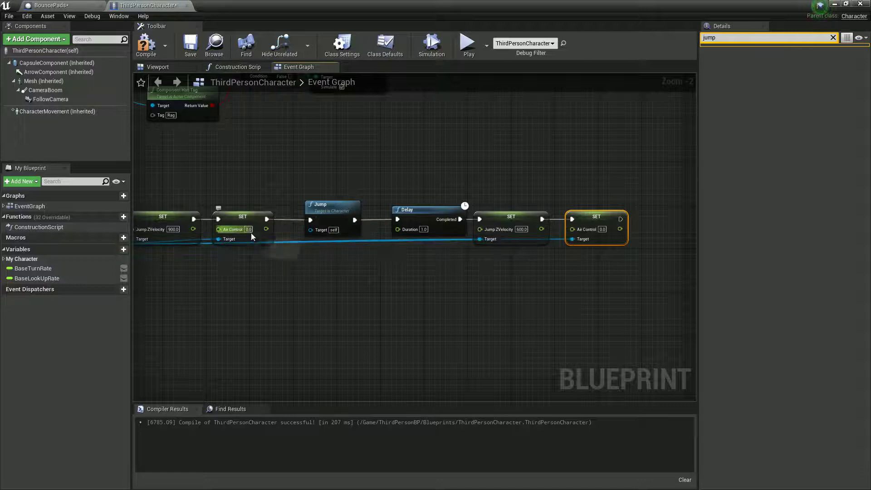
{"action": "left_click", "coordinate": [271, 294]}
{"action": "right_click_drag", "start_coordinate": [232, 254], "coordinate": [273, 241]}
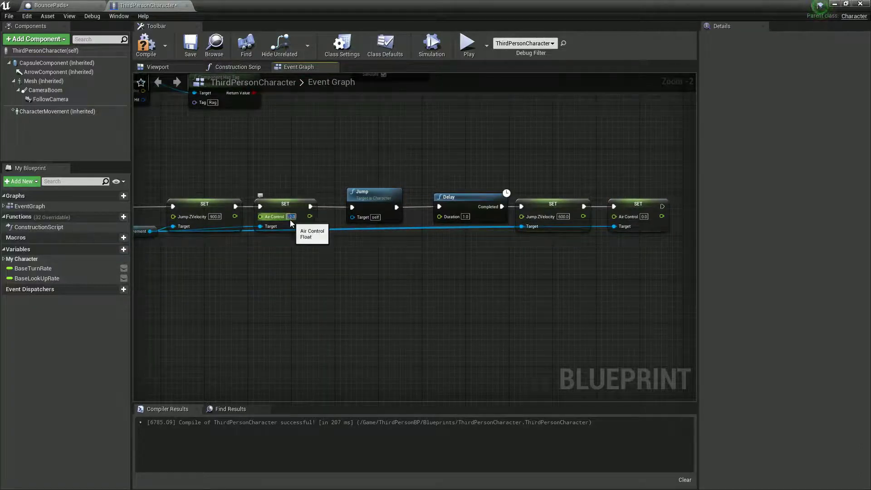
{"action": "left_click_drag", "start_coordinate": [262, 26], "coordinate": [426, 317]}
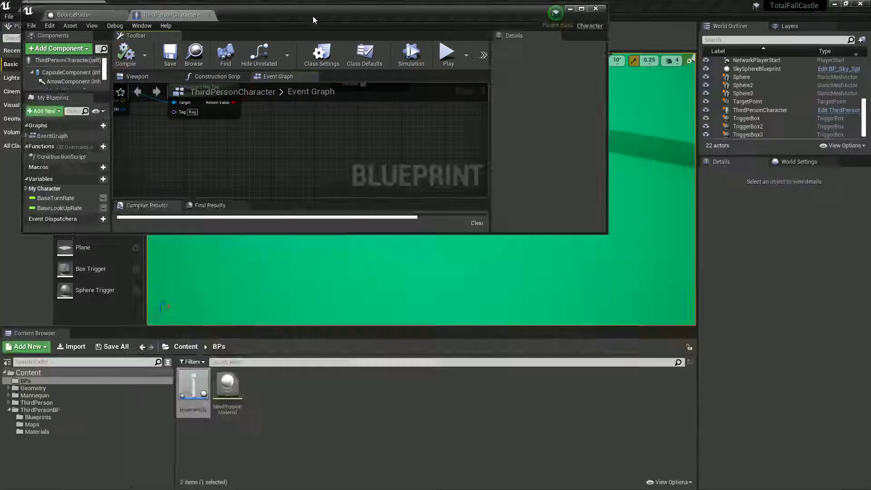
Play-test the Air Control change by bouncing off the green pad, then stop.
{"action": "left_click", "coordinate": [525, 40]}
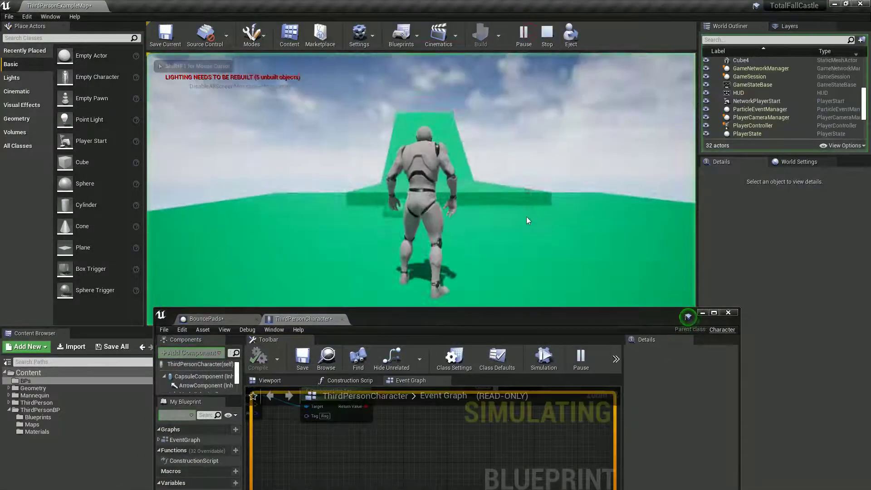
{"action": "key", "text": "w"}
{"action": "key", "text": "space"}
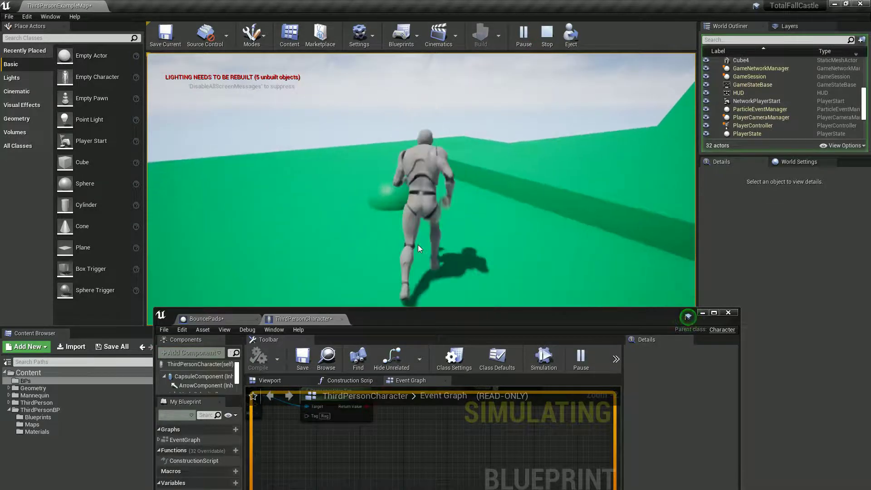
{"action": "key", "text": "space"}
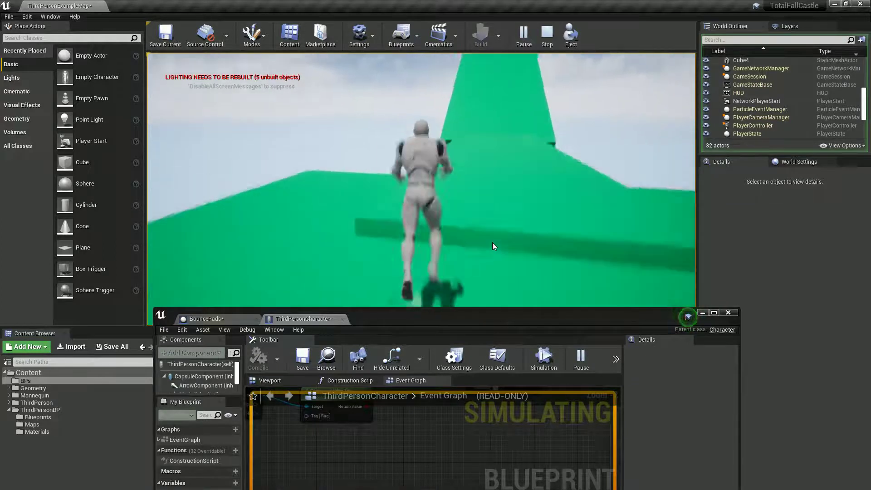
{"action": "key", "text": "space"}
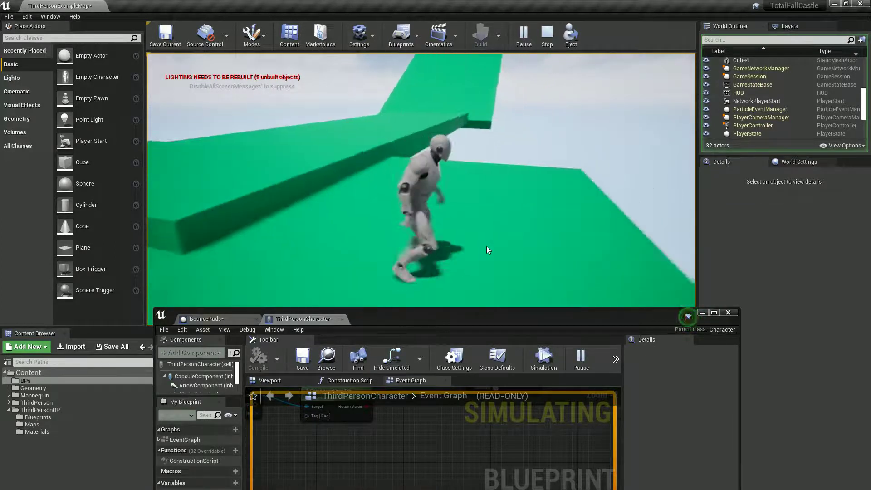
{"action": "key", "text": "Escape"}
{"action": "double_click", "coordinate": [447, 321]}
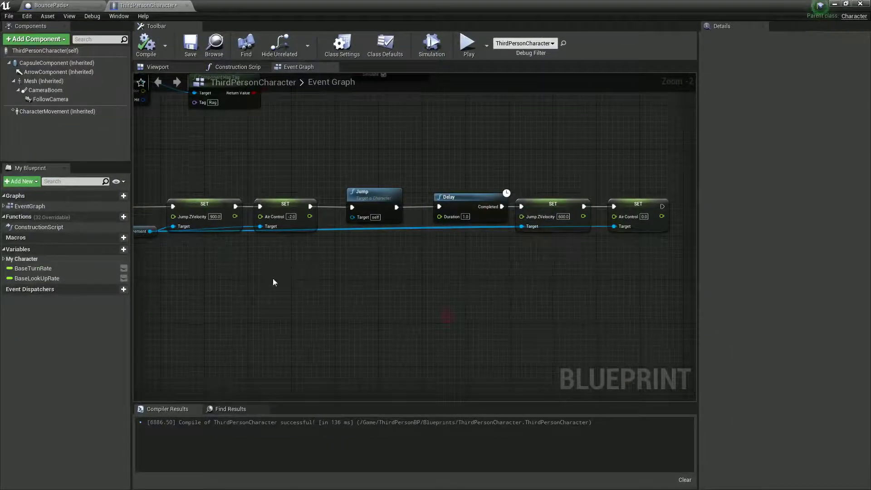
Change the first Set Air Control node's value to 0.0 and recompile ThirdPersonCharacter.
{"action": "scroll", "coordinate": [364, 278], "scroll_direction": "up", "scroll_amount": 2}
{"action": "left_click", "coordinate": [432, 189]}
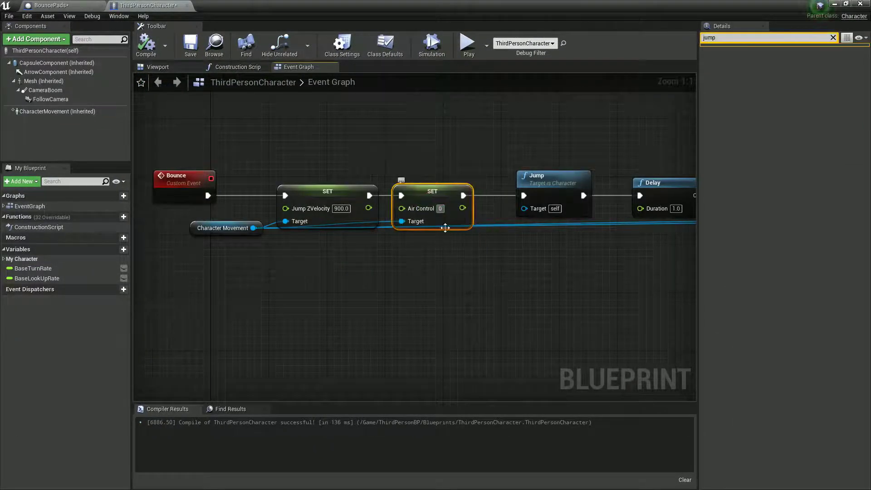
{"action": "left_click", "coordinate": [451, 257]}
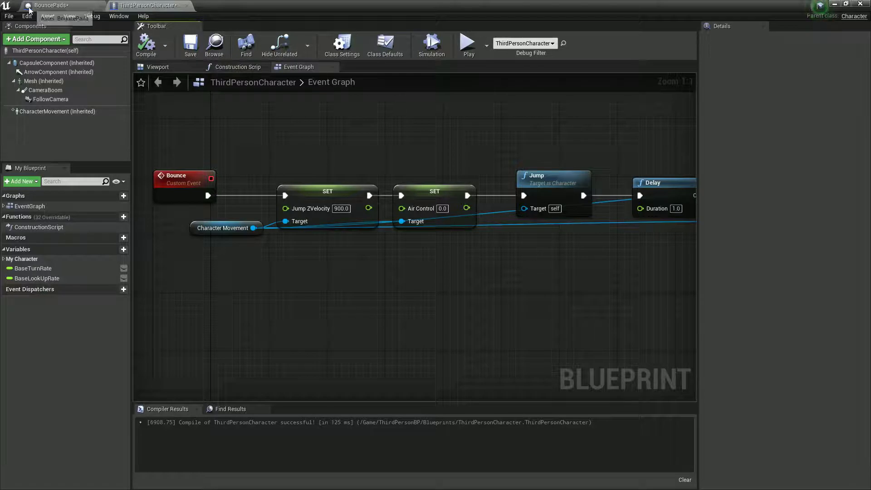
{"action": "left_click", "coordinate": [49, 6]}
{"action": "left_click", "coordinate": [150, 6]}
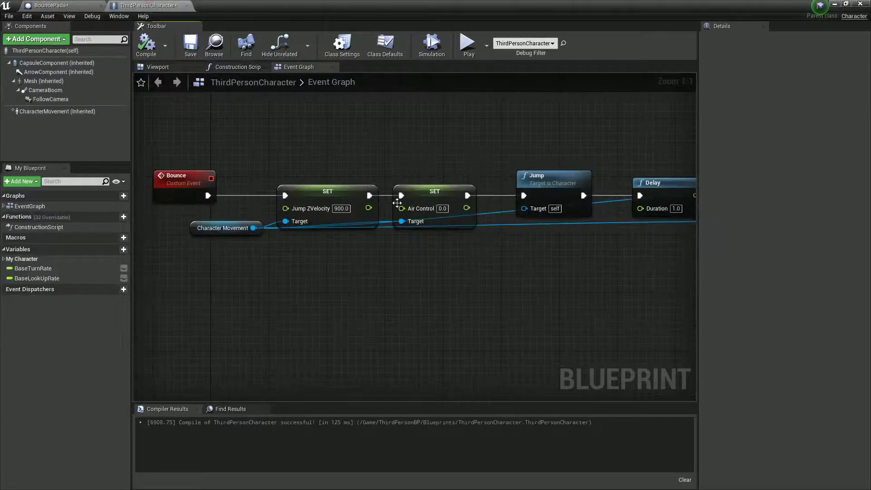
In BouncePads, attach the Cube under DefaultSceneRoot and set a uniform scale of 4.0.
{"action": "left_click", "coordinate": [53, 10]}
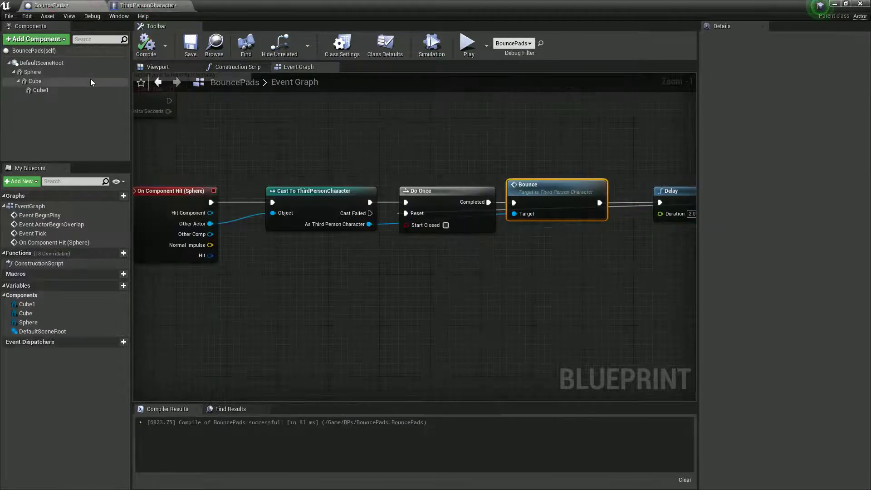
{"action": "left_click", "coordinate": [42, 65]}
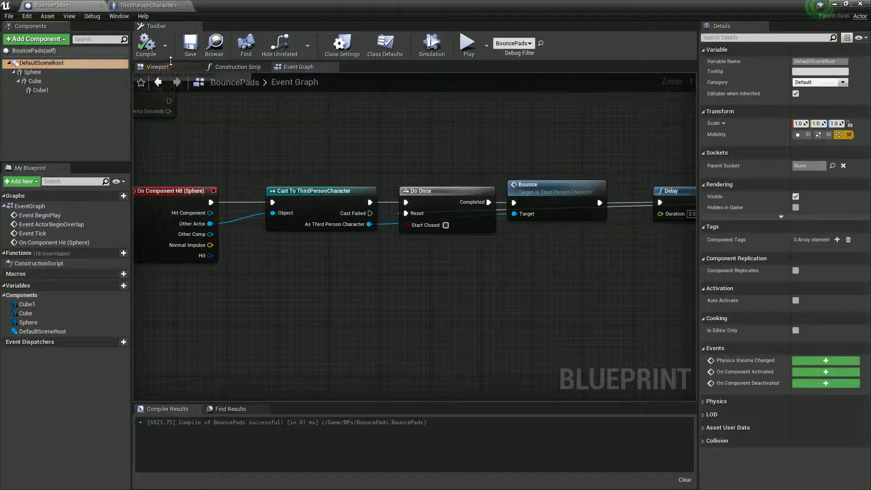
{"action": "left_click", "coordinate": [174, 67]}
{"action": "scroll", "coordinate": [442, 236], "scroll_direction": "down", "scroll_amount": 5}
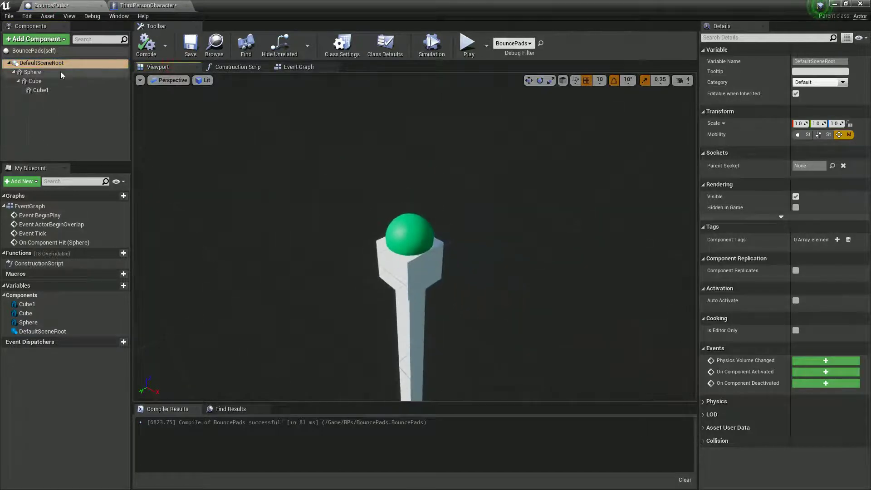
{"action": "left_click_drag", "start_coordinate": [34, 78], "coordinate": [42, 63]}
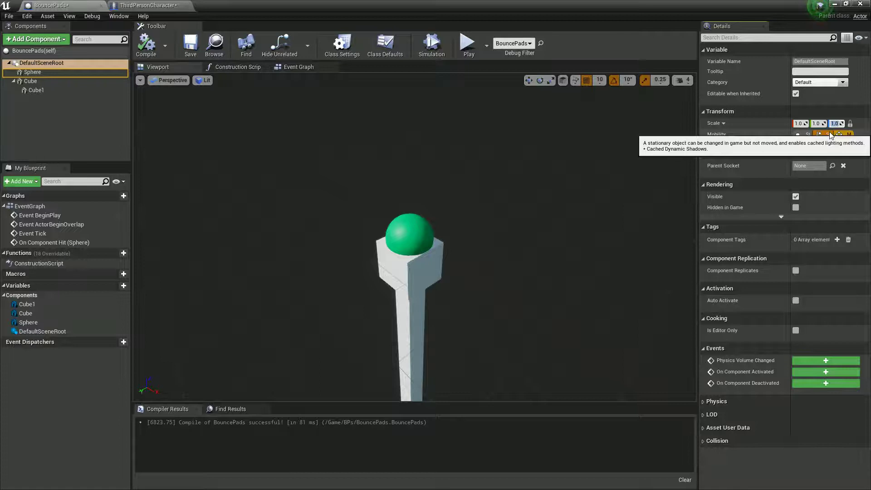
{"action": "type", "text": "4"}
{"action": "key", "text": "Return"}
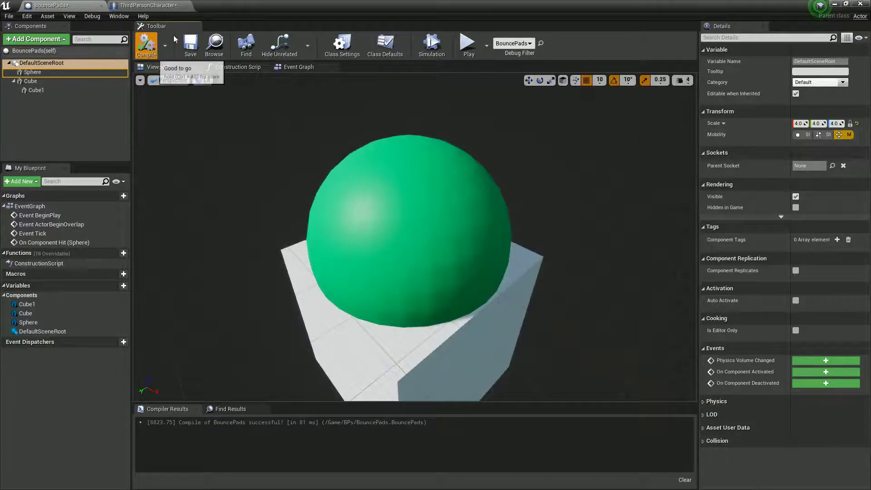
Restore the Blueprint window and frame the old bounce pad in the level.
{"action": "left_click_drag", "start_coordinate": [483, 5], "coordinate": [483, 362]}
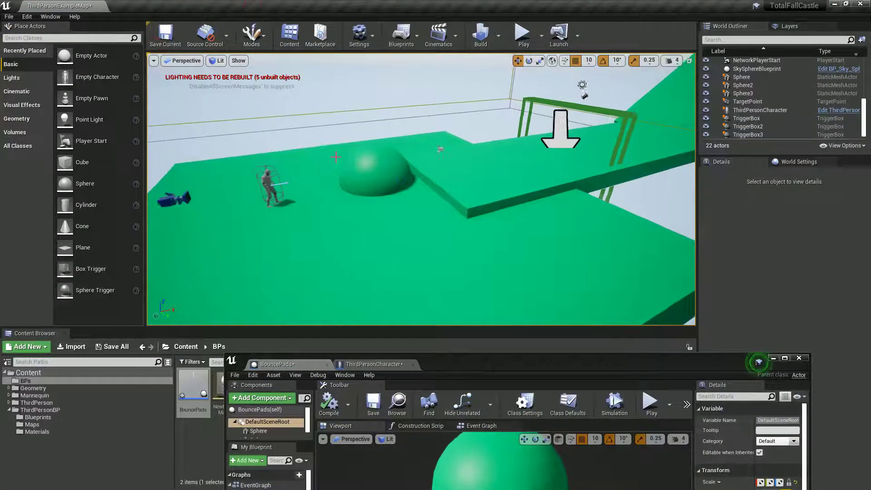
{"action": "left_click", "coordinate": [338, 157]}
{"action": "key", "text": "f"}
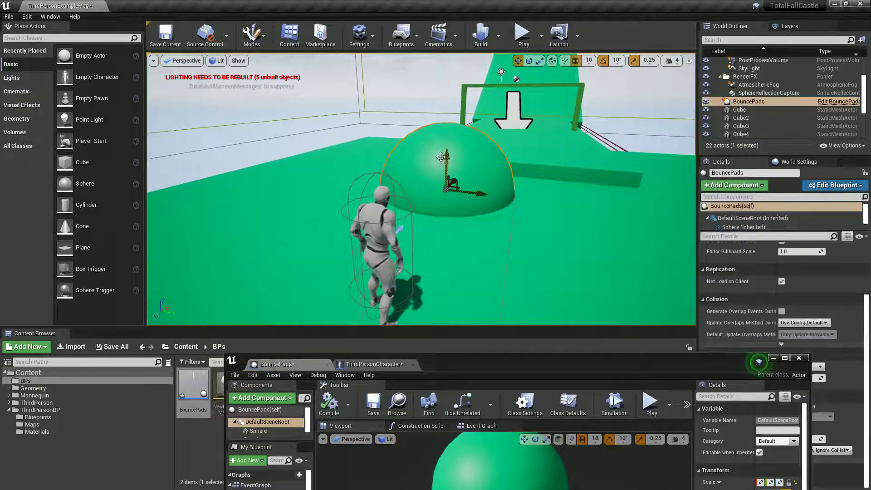
Delete the old bounce pad and place a new BouncePads actor beside the green platforms.
{"action": "key", "text": "Delete"}
{"action": "right_click_drag", "start_coordinate": [450, 183], "coordinate": [590, 103]}
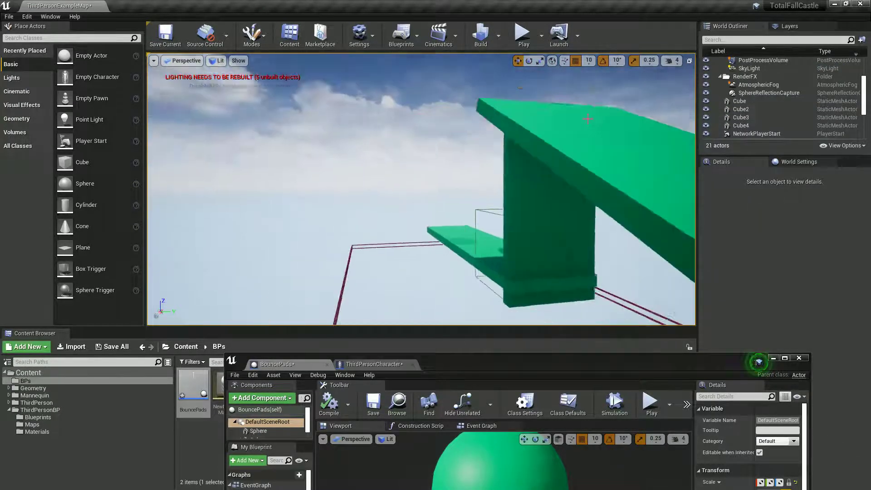
{"action": "mouse_move", "coordinate": [590, 102]}
{"action": "right_mouse_down"}
{"action": "mouse_move", "coordinate": [603, 123]}
{"action": "mouse_move", "coordinate": [655, 132]}
{"action": "mouse_move", "coordinate": [686, 246]}
{"action": "mouse_move", "coordinate": [452, 371]}
{"action": "right_mouse_up"}
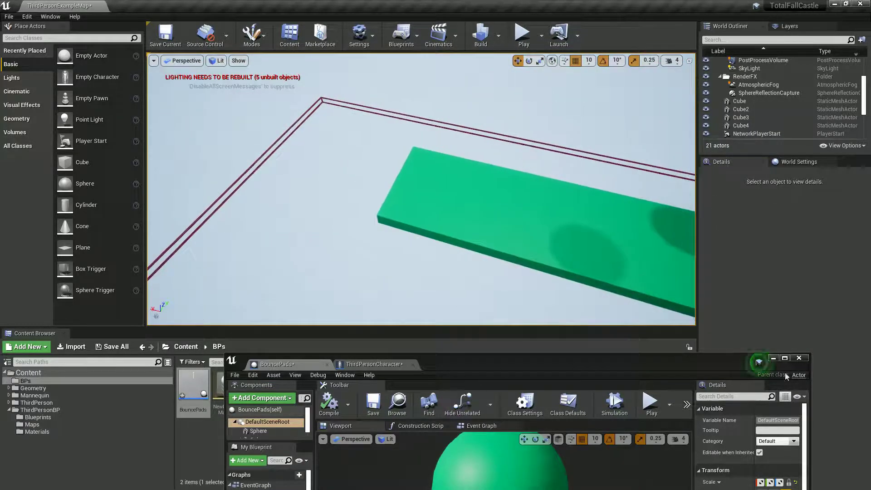
{"action": "left_click", "coordinate": [802, 359]}
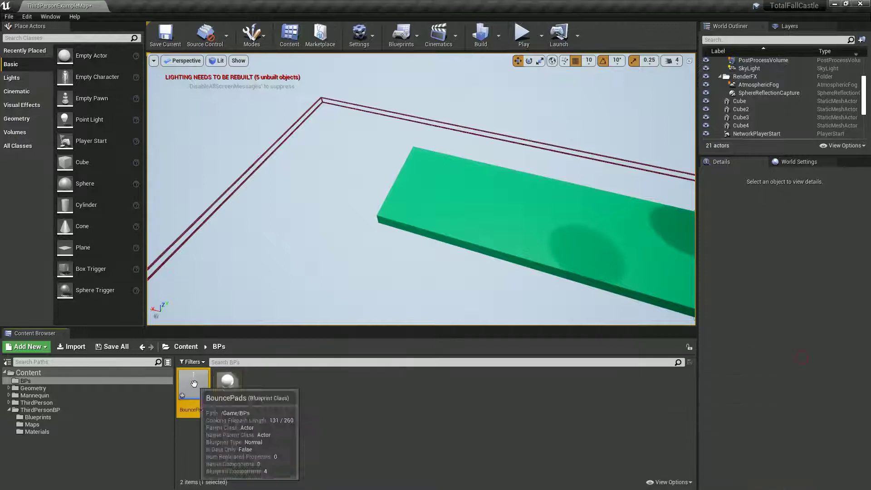
{"action": "mouse_move", "coordinate": [194, 386]}
{"action": "left_mouse_down"}
{"action": "mouse_move", "coordinate": [395, 204]}
{"action": "mouse_move", "coordinate": [409, 177]}
{"action": "mouse_move", "coordinate": [237, 129]}
{"action": "left_mouse_up"}
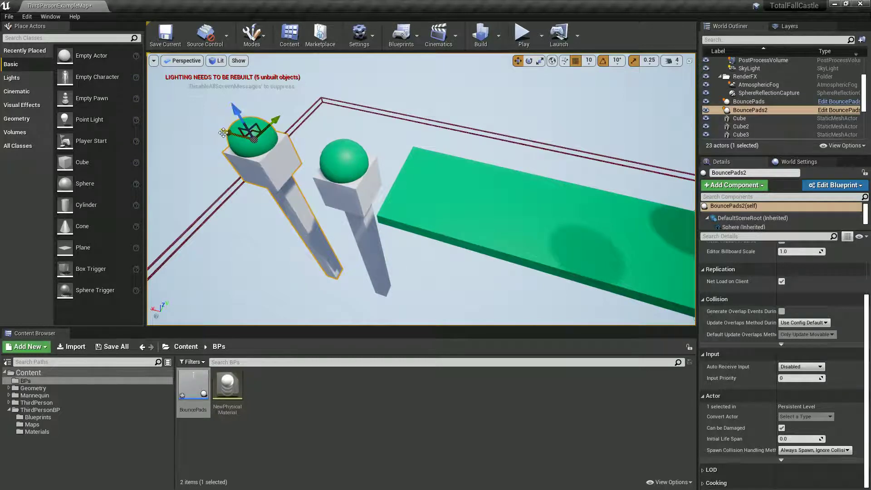
Duplicate the green platform Cube3 to the left and start a play-test.
{"action": "right_click_drag", "start_coordinate": [241, 146], "coordinate": [425, 211]}
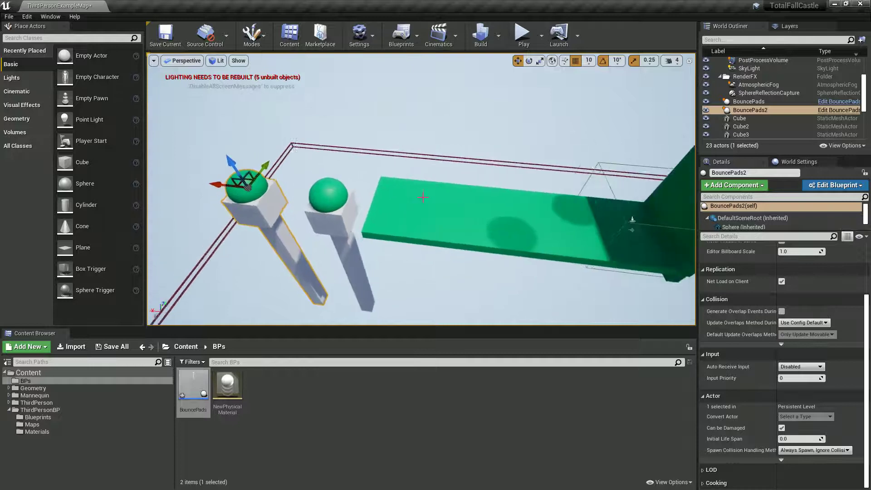
{"action": "left_click", "coordinate": [425, 211]}
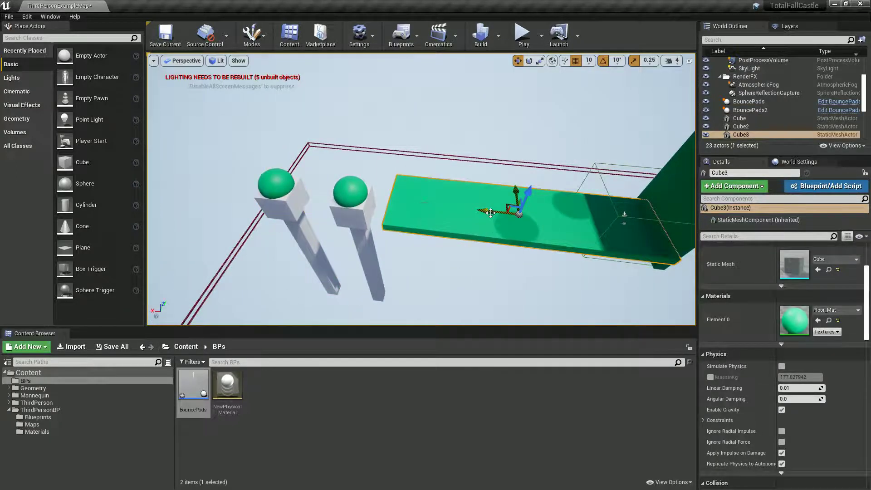
{"action": "left_click_drag", "start_coordinate": [491, 213], "coordinate": [78, 182], "text": "alt"}
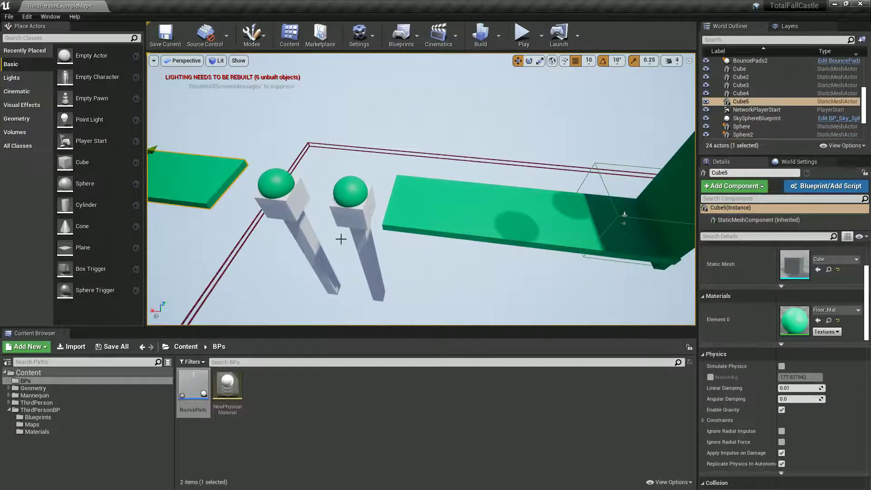
{"action": "key", "text": "alt+p"}
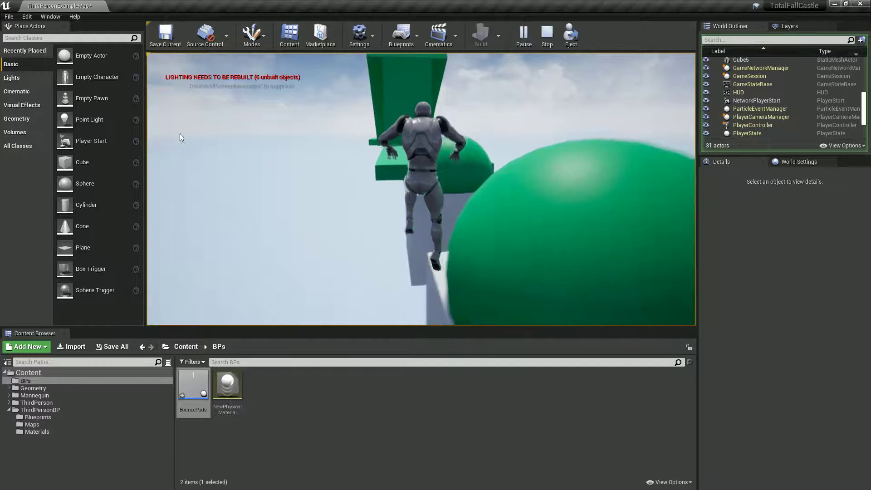
End the play-test after running the character across the bounce pads.
{"action": "key", "text": "Escape"}
Open BouncePads full screen, lower its Sphere to Location Z -10, and compile.
{"action": "double_click", "coordinate": [191, 390]}
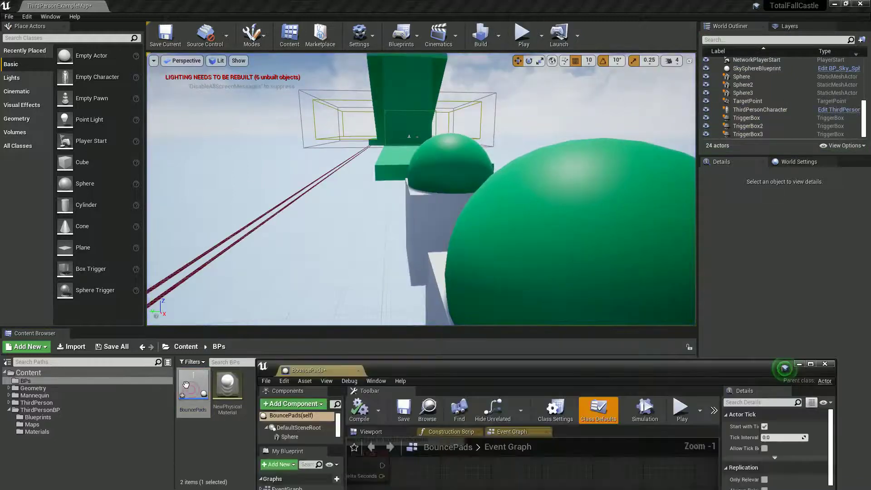
{"action": "double_click", "coordinate": [389, 366]}
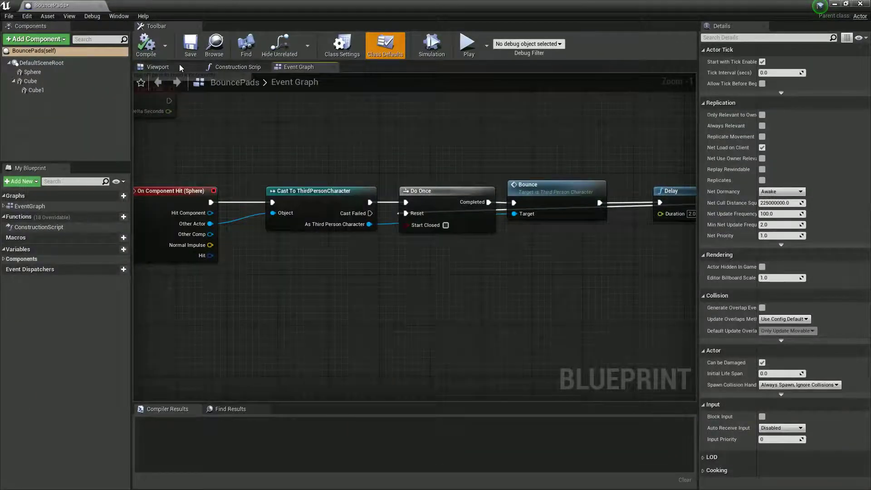
{"action": "left_click", "coordinate": [158, 68]}
{"action": "mouse_move", "coordinate": [341, 195]}
{"action": "left_mouse_down"}
{"action": "mouse_move", "coordinate": [320, 192]}
{"action": "mouse_move", "coordinate": [300, 148]}
{"action": "mouse_move", "coordinate": [267, 271]}
{"action": "mouse_move", "coordinate": [270, 228]}
{"action": "left_mouse_up"}
{"action": "key", "text": "f"}
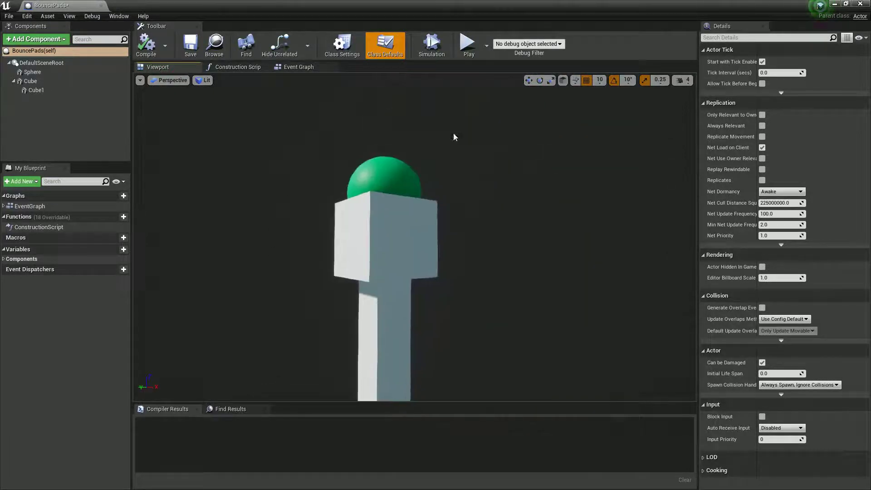
{"action": "left_click", "coordinate": [381, 182]}
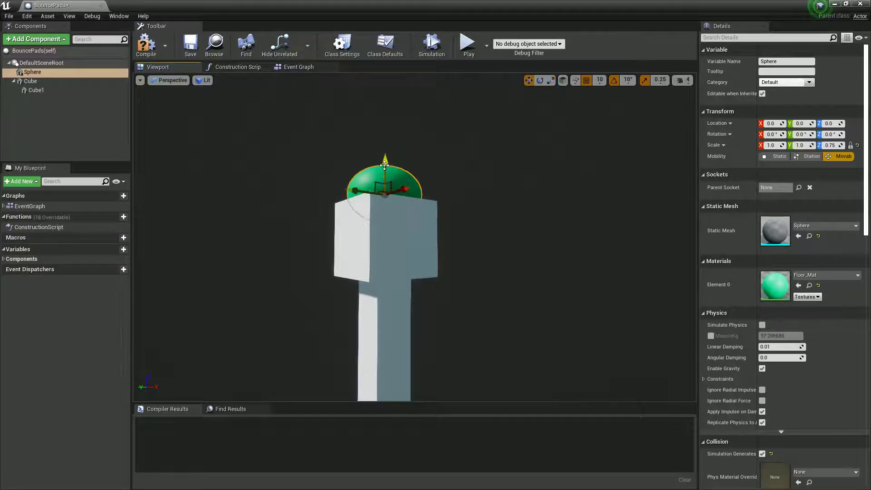
{"action": "mouse_move", "coordinate": [386, 172]}
{"action": "left_mouse_down"}
{"action": "mouse_move", "coordinate": [383, 151]}
{"action": "mouse_move", "coordinate": [345, 255]}
{"action": "mouse_move", "coordinate": [336, 226]}
{"action": "mouse_move", "coordinate": [365, 131]}
{"action": "left_mouse_up"}
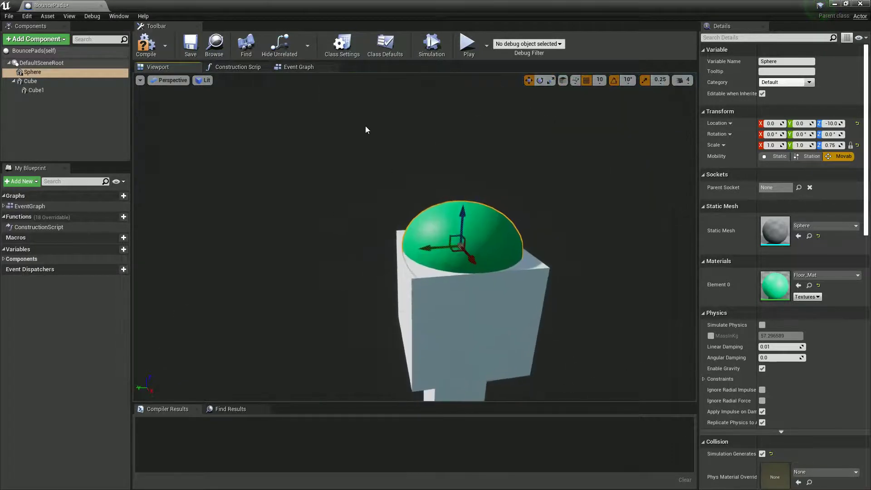
{"action": "left_click", "coordinate": [150, 53]}
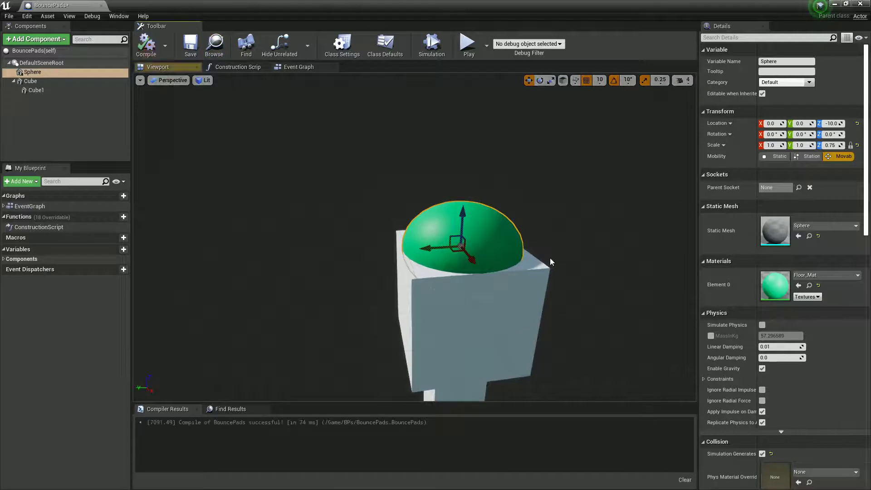
Lower both placed bounce pads from height 180 to 140, then open the green floor's context menu.
{"action": "left_click", "coordinate": [102, 6]}
{"action": "left_click", "coordinate": [444, 185]}
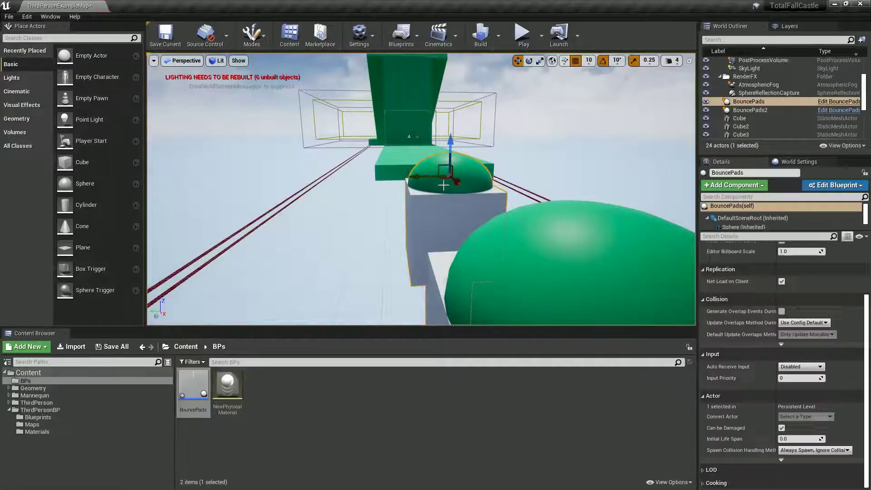
{"action": "left_click", "coordinate": [510, 285], "text": "ctrl"}
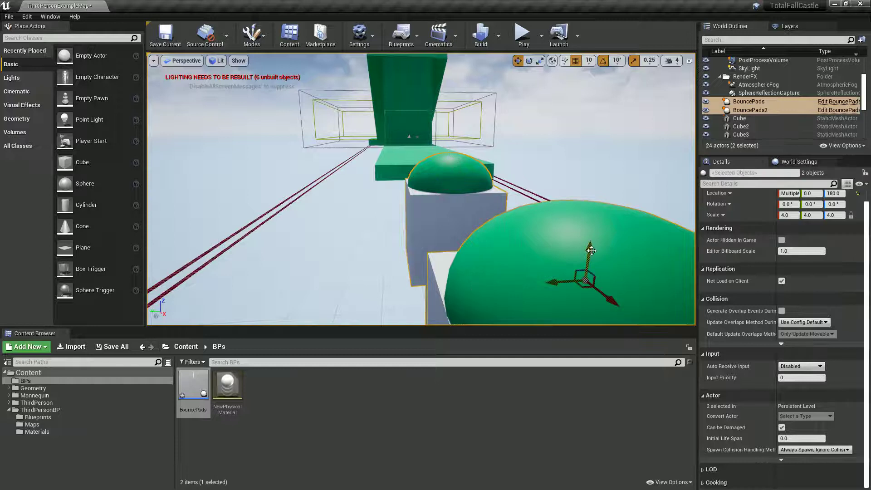
{"action": "left_click_drag", "start_coordinate": [592, 250], "coordinate": [588, 300]}
{"action": "scroll", "coordinate": [491, 183], "scroll_direction": "down", "scroll_amount": 3}
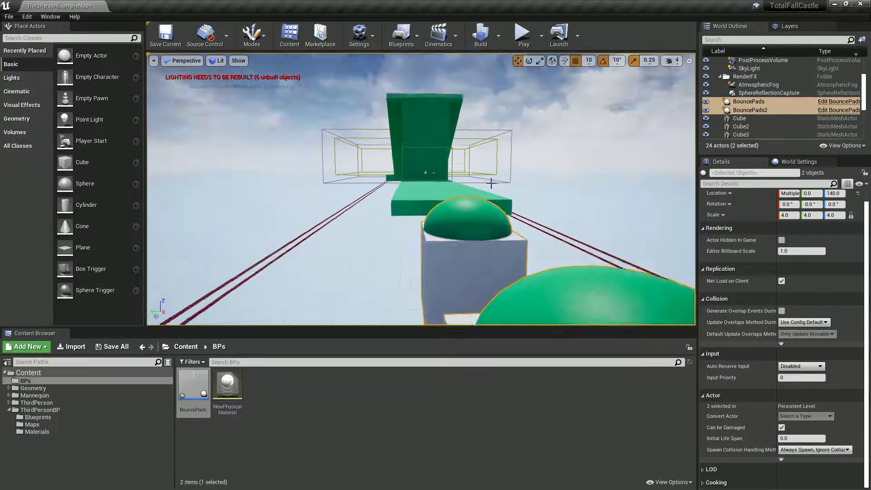
{"action": "right_click_drag", "start_coordinate": [491, 183], "coordinate": [384, 199]}
{"action": "right_click", "coordinate": [383, 200]}
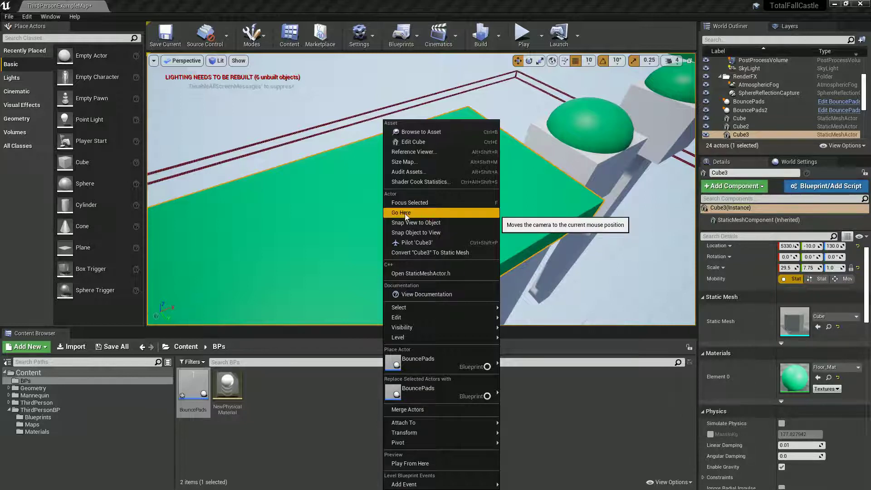
Play from the green floor, walk the character up the ramp, then stop the play-test.
{"action": "left_click", "coordinate": [423, 464]}
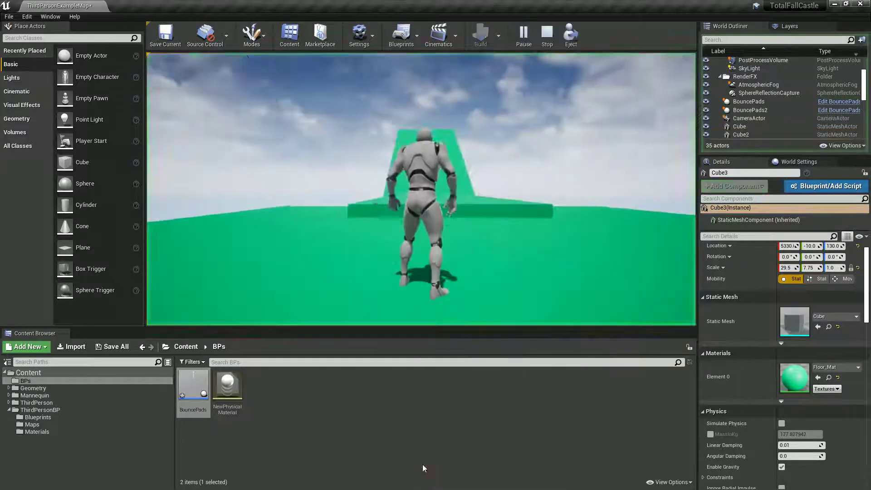
{"action": "key", "text": "w"}
{"action": "key", "text": "space"}
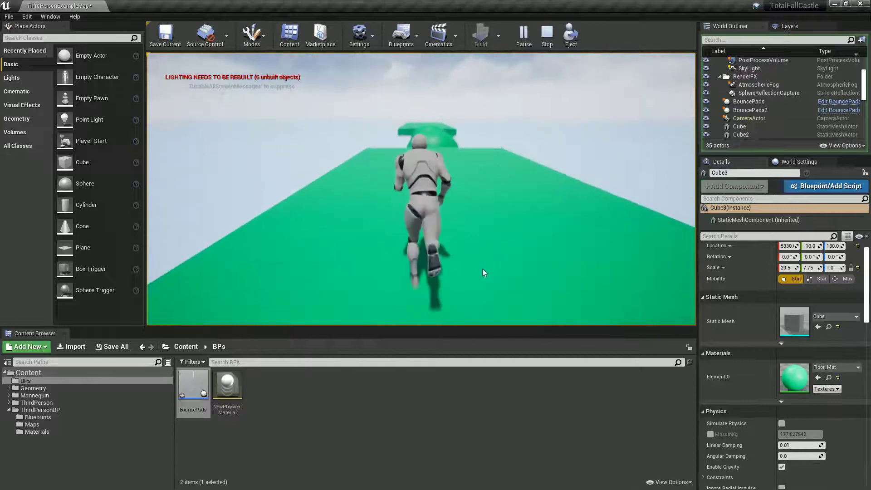
{"action": "key", "text": "Escape"}
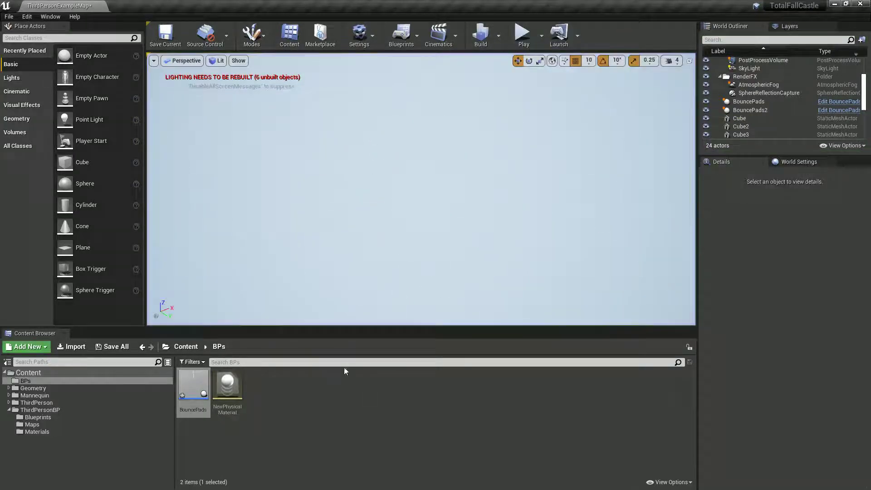